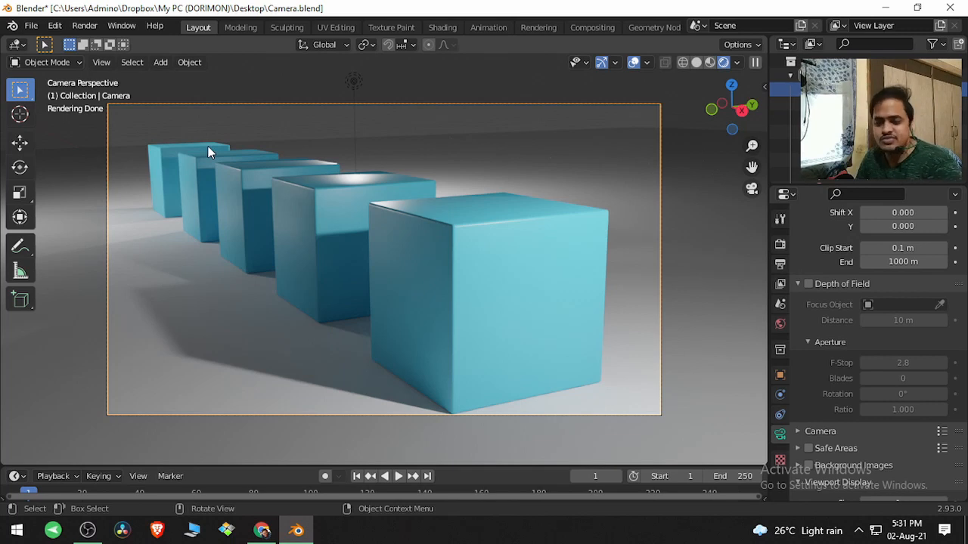
# Step: Inspect the lights and camera placed around the row of cubes, select the camera, and return to the camera view
pyautogui.moveTo(273, 204); pyautogui.dragTo(332, 266, button='middle')
pyautogui.click(101, 190)
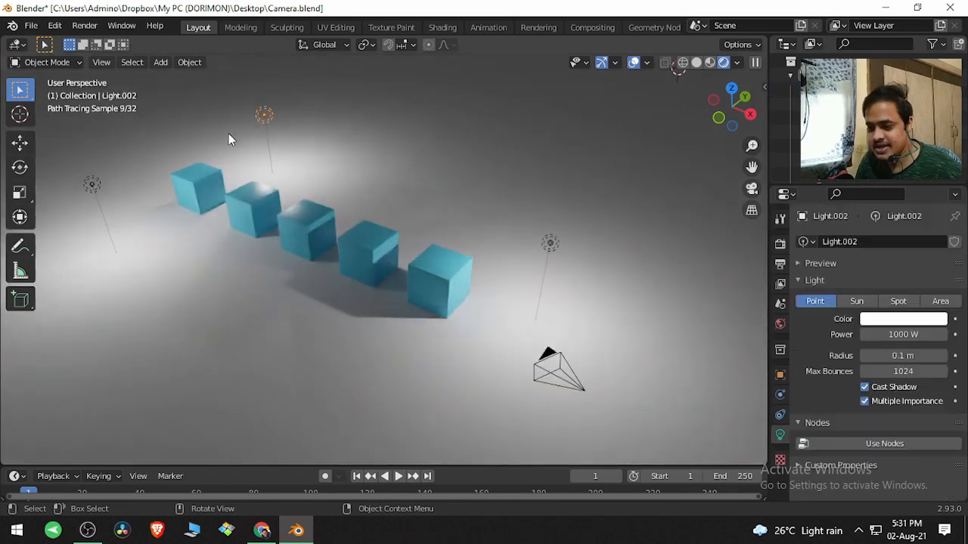
pyautogui.click(160, 206)
pyautogui.click(550, 252)
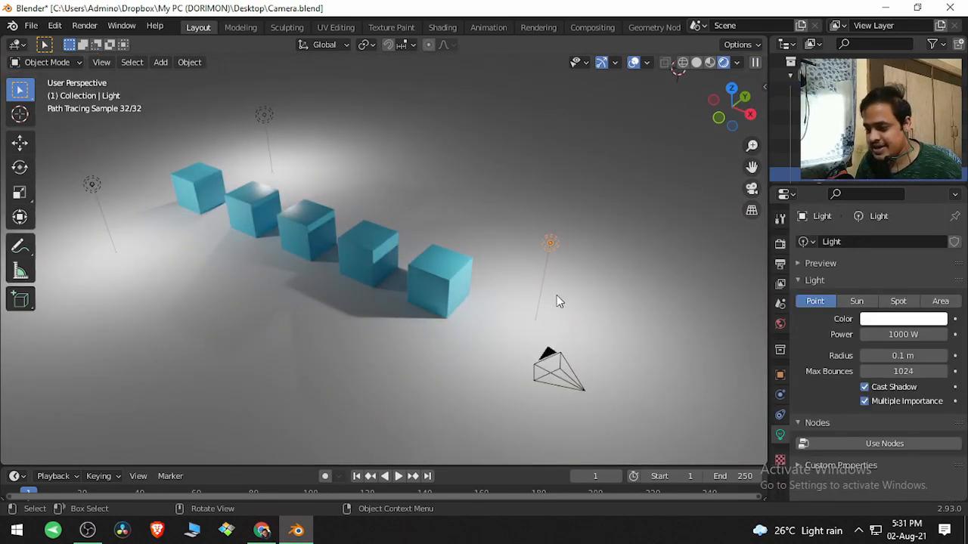
pyautogui.click(549, 355)
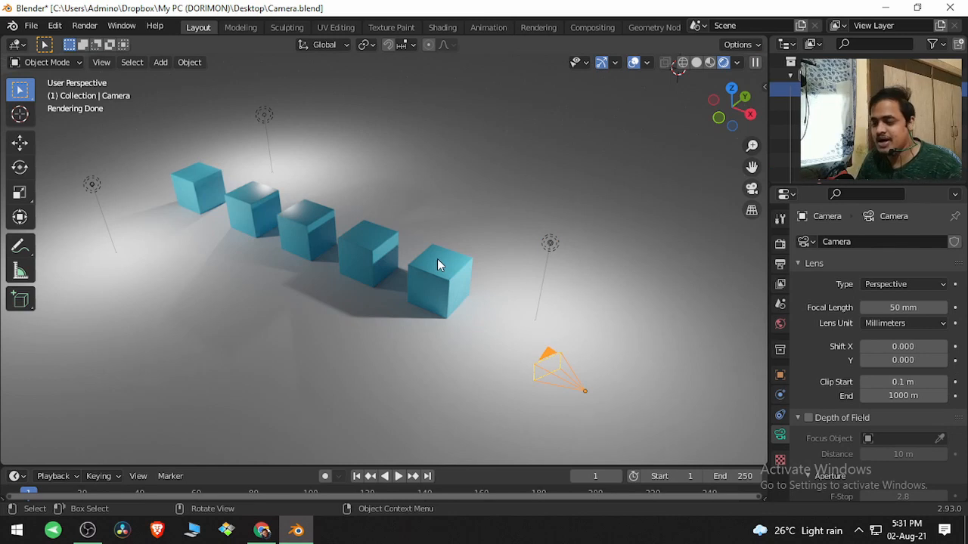
pyautogui.press('KP_0')
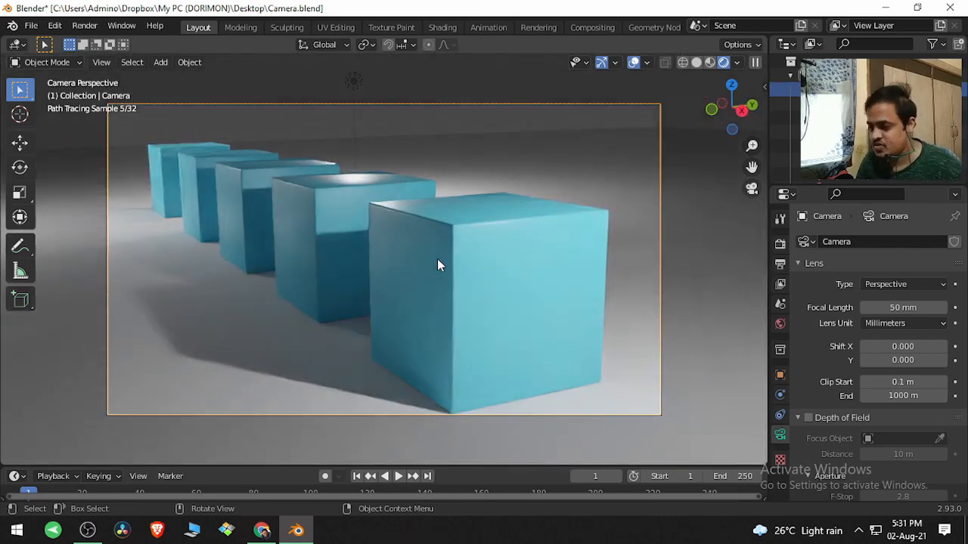
# Step: Enable depth of field in the selected camera's settings
pyautogui.scroll(-3, 819, 348)
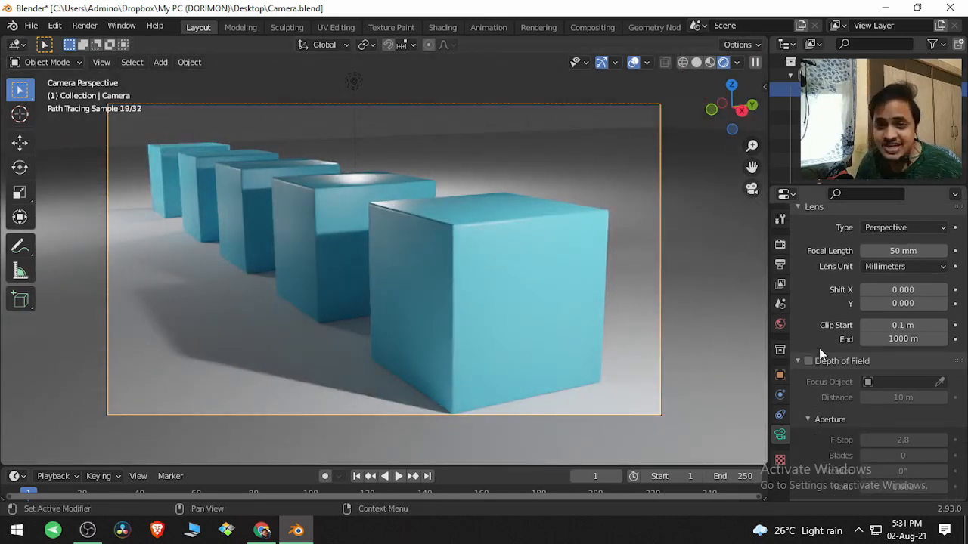
pyautogui.scroll(-2, 819, 348)
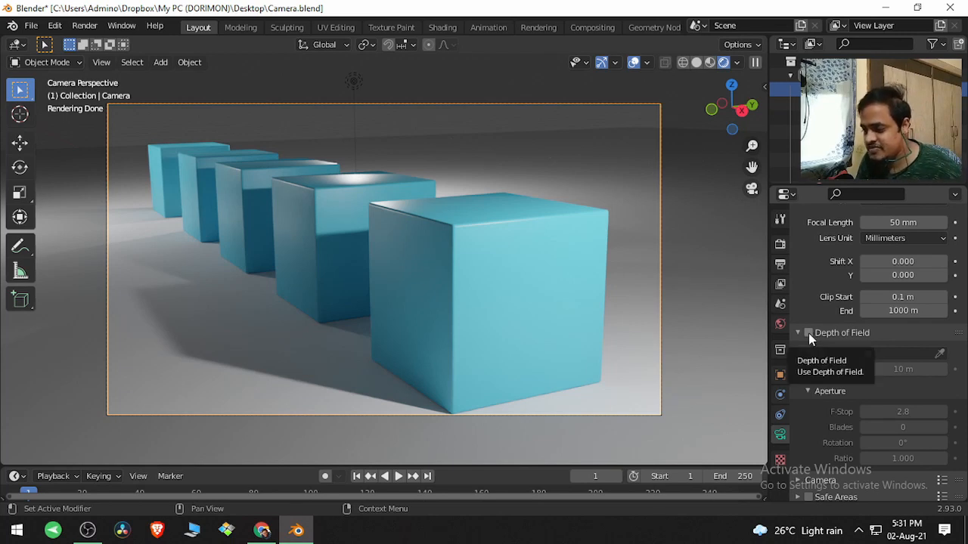
pyautogui.click(808, 332)
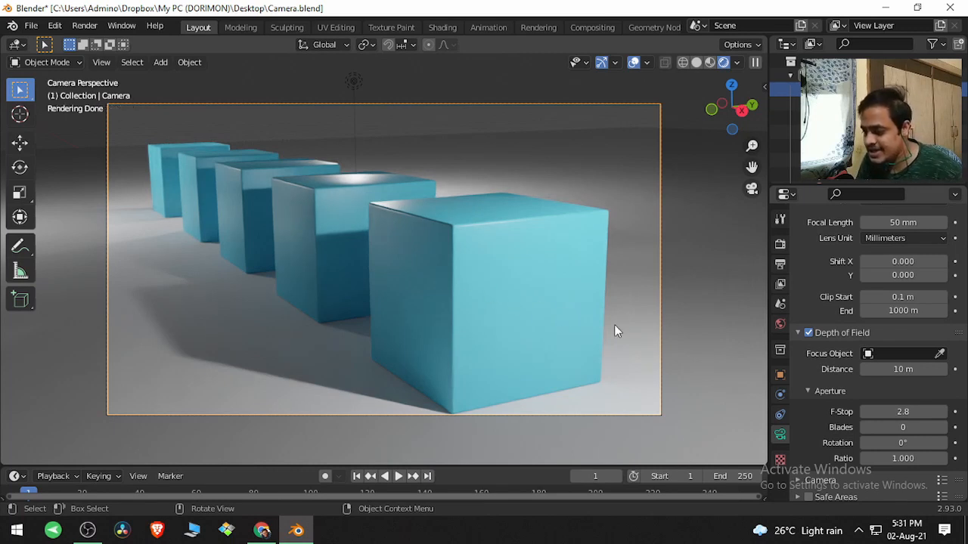
# Step: Try depth of field focus distances of 1 m and 3 m on the camera
pyautogui.click(899, 369)
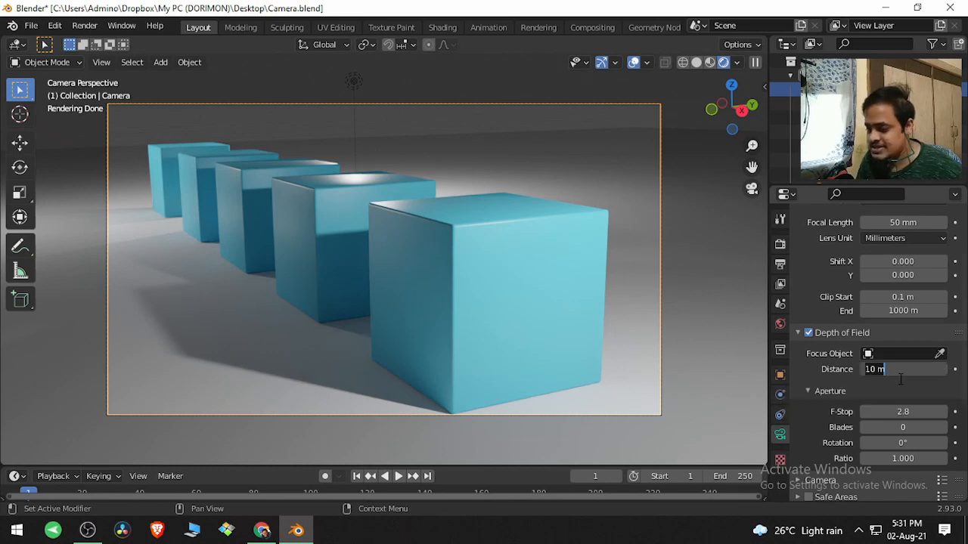
pyautogui.write('1')
pyautogui.press('Return')
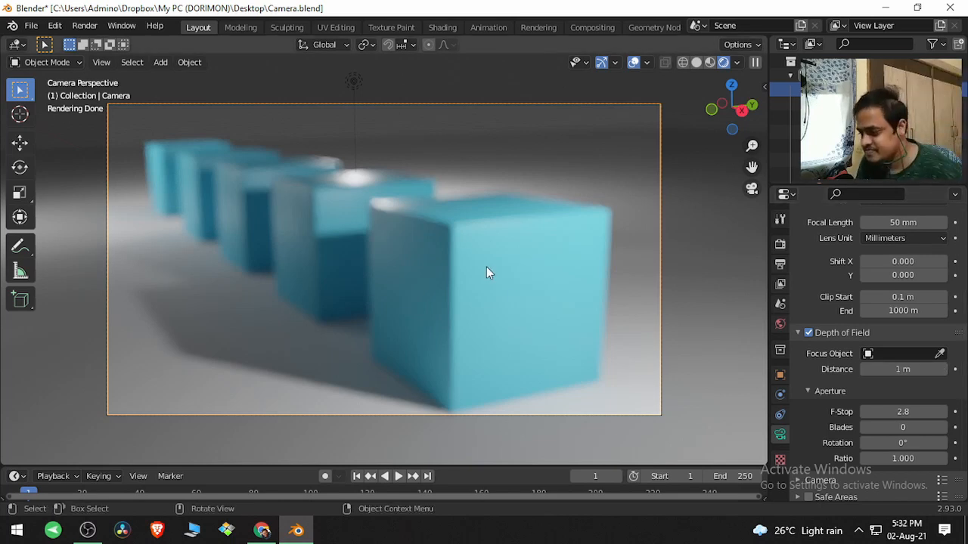
pyautogui.click(894, 369)
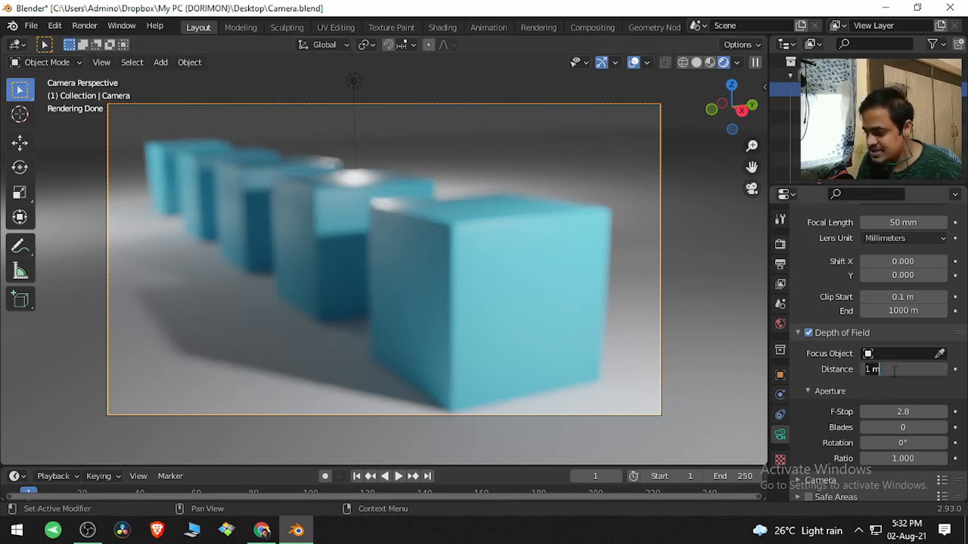
pyautogui.write('3')
pyautogui.press('Return')
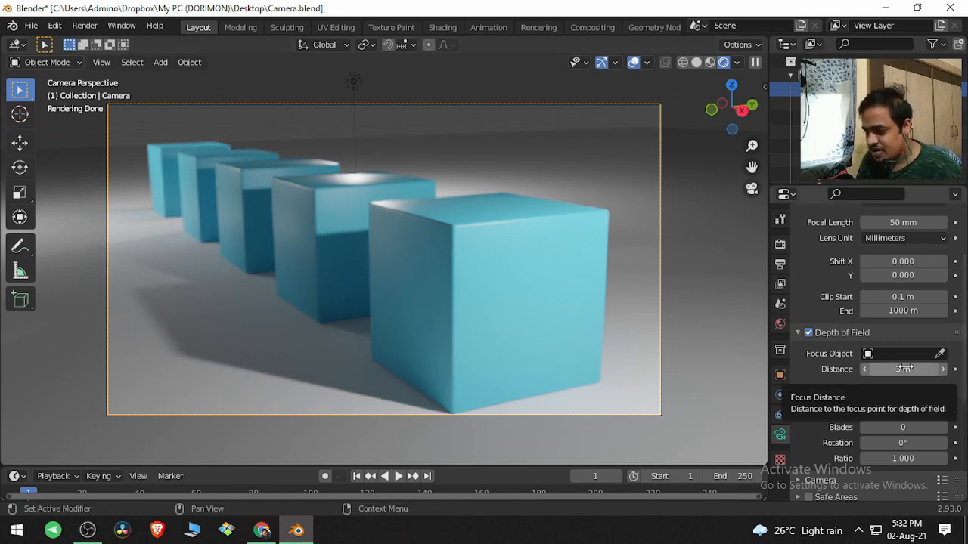
pyautogui.scroll(-2, 878, 385)
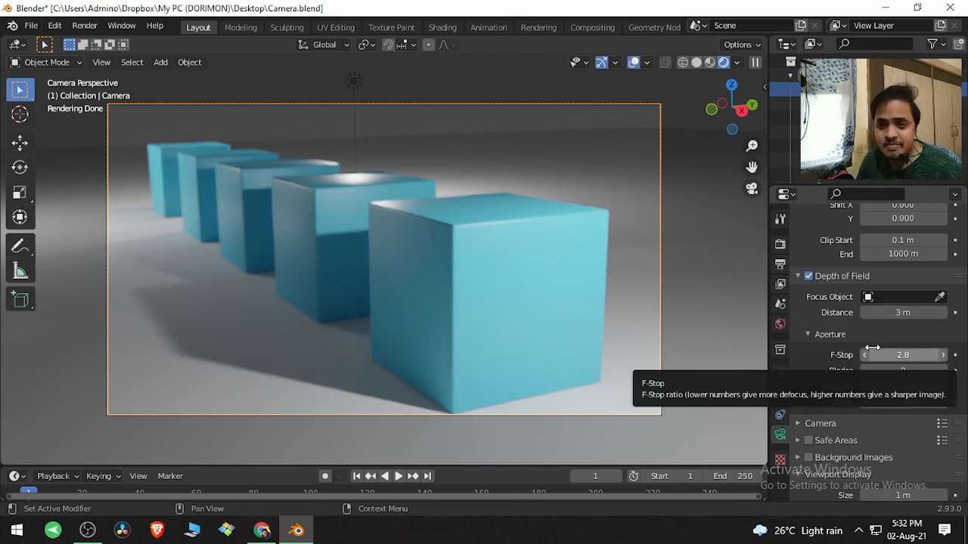
pyautogui.click(827, 334)
pyautogui.click(827, 333)
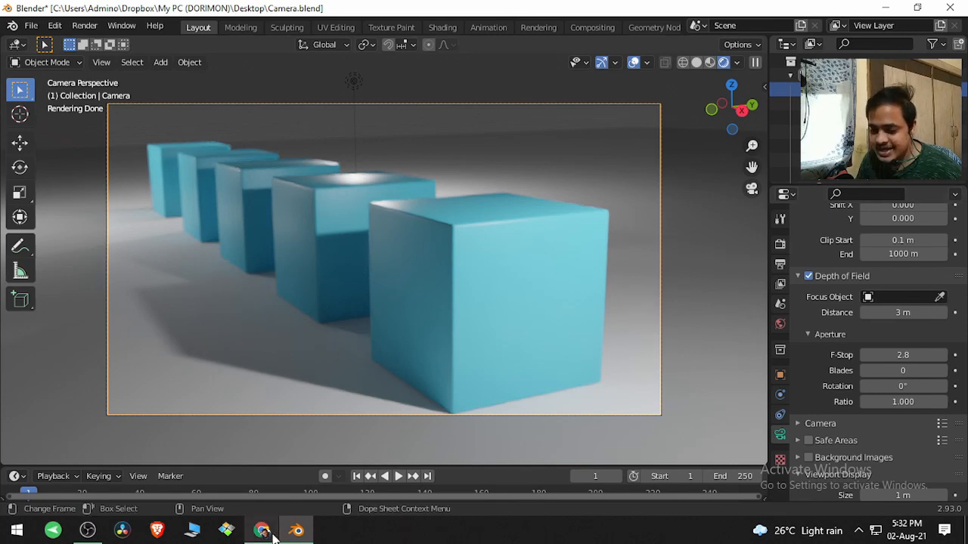
# Step: Switch to Chrome, search Google Images for "aperture camera" in a new tab, and open the Wikipedia picture comparing lens apertures
pyautogui.moveTo(262, 529)
pyautogui.click(264, 487)
pyautogui.click(191, 11)
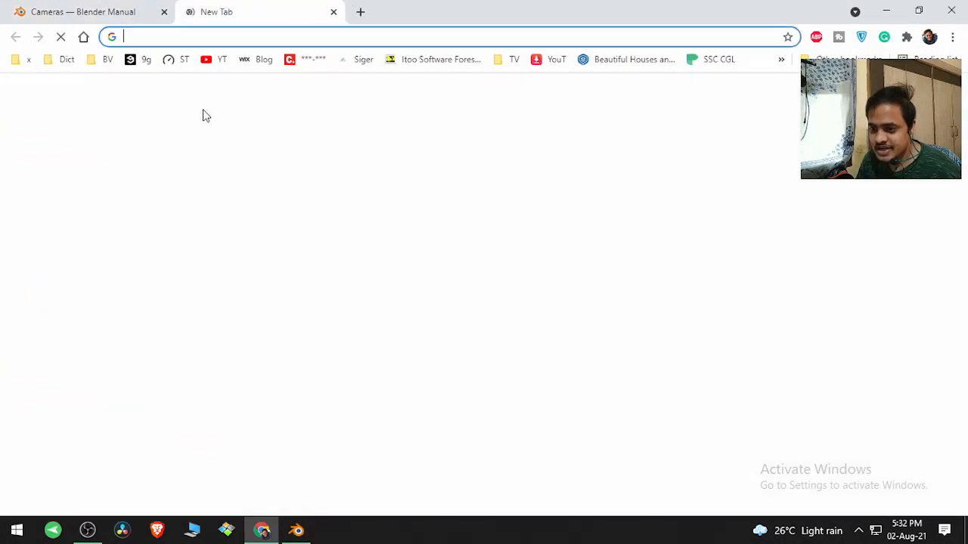
pyautogui.click(384, 305)
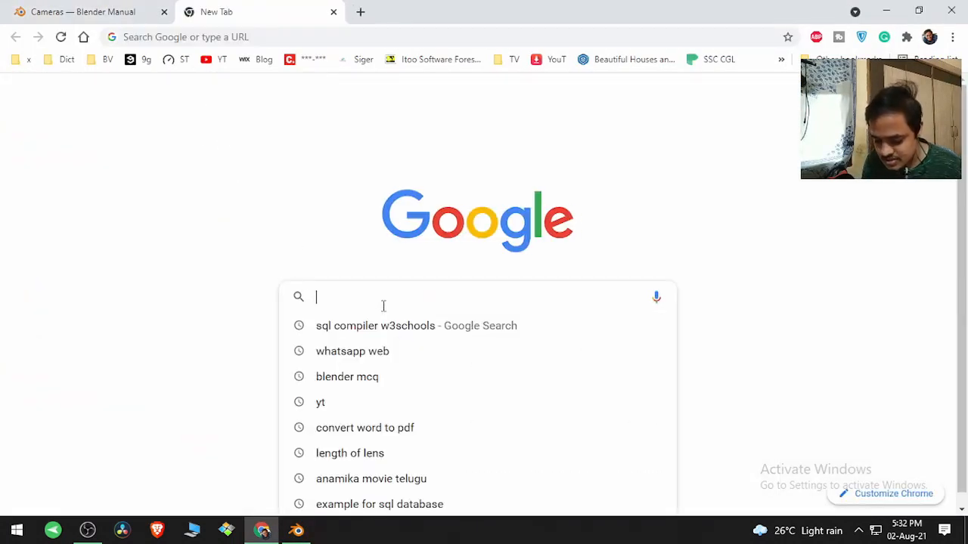
pyautogui.write('aperture ')
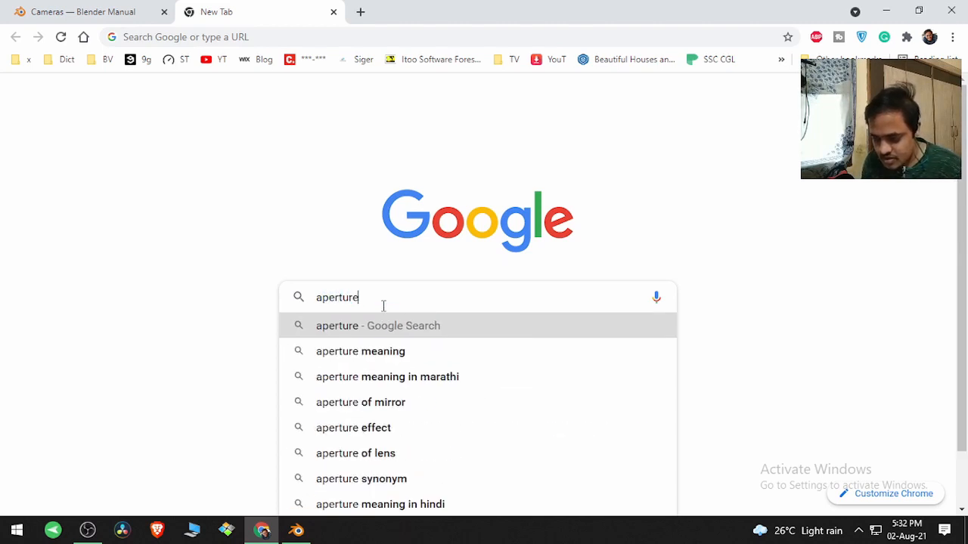
pyautogui.write('camera')
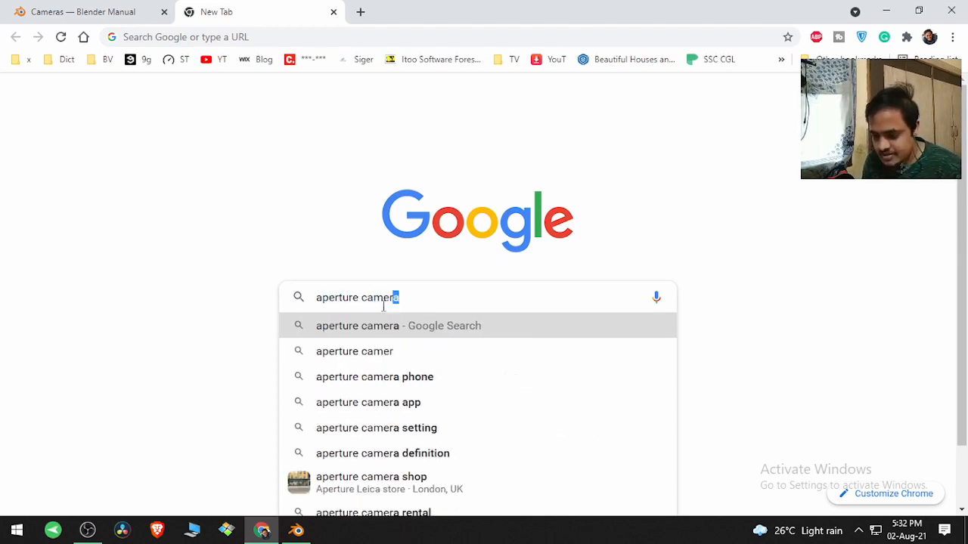
pyautogui.press('Return')
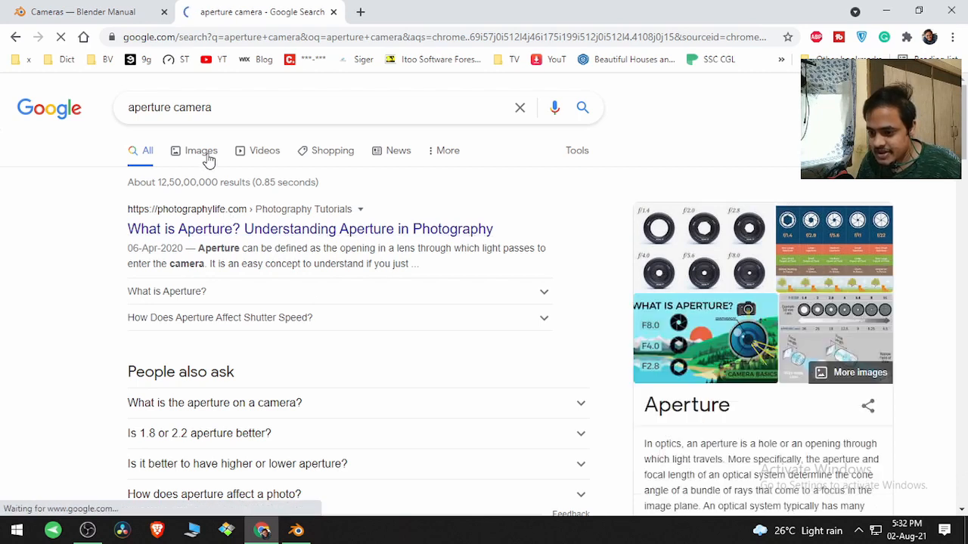
pyautogui.click(208, 159)
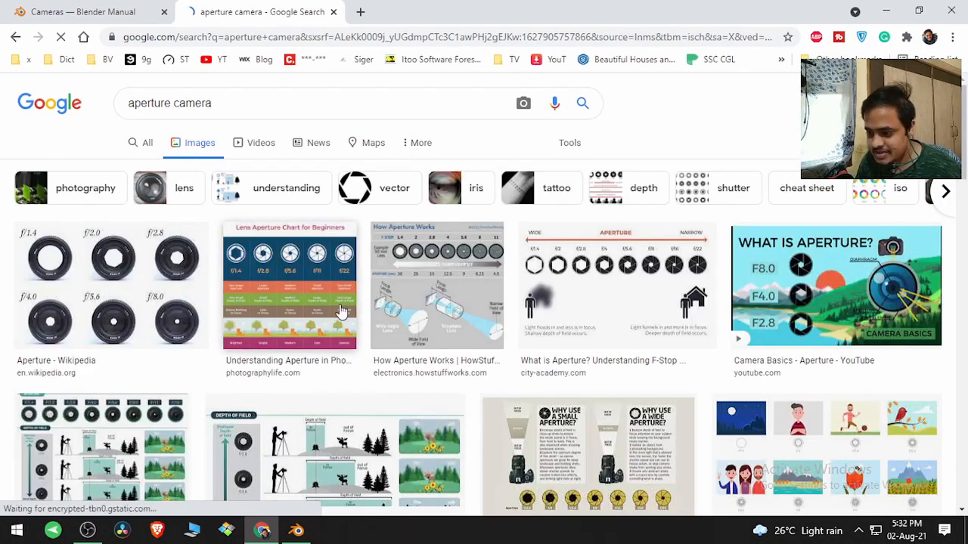
pyautogui.click(138, 309)
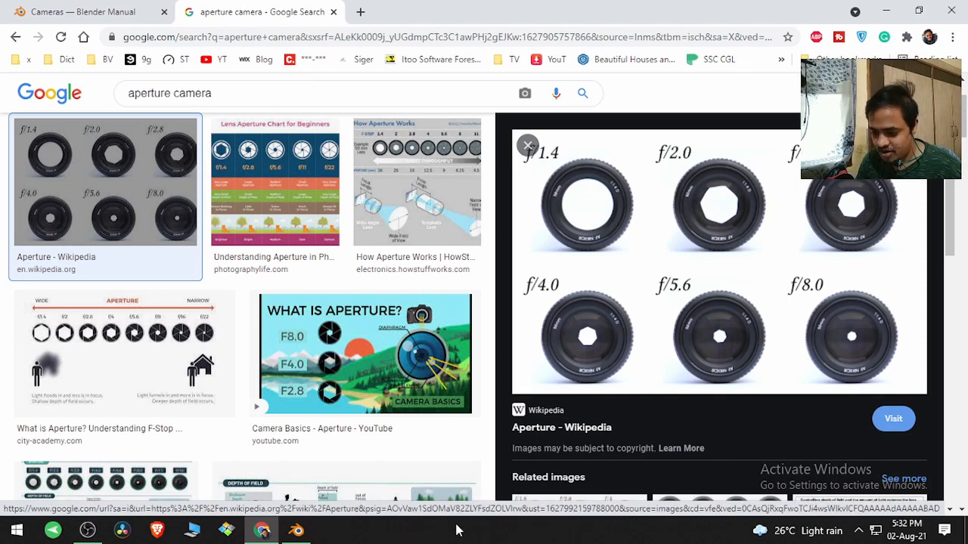
# Step: Switch back to Blender and set the camera's aperture F-Stop to 0.5
pyautogui.click(296, 530)
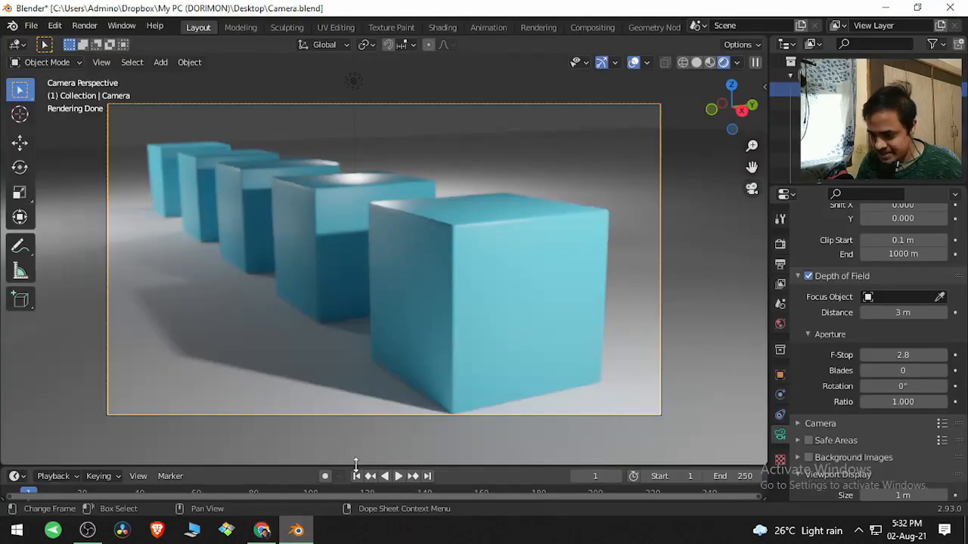
pyautogui.click(915, 354)
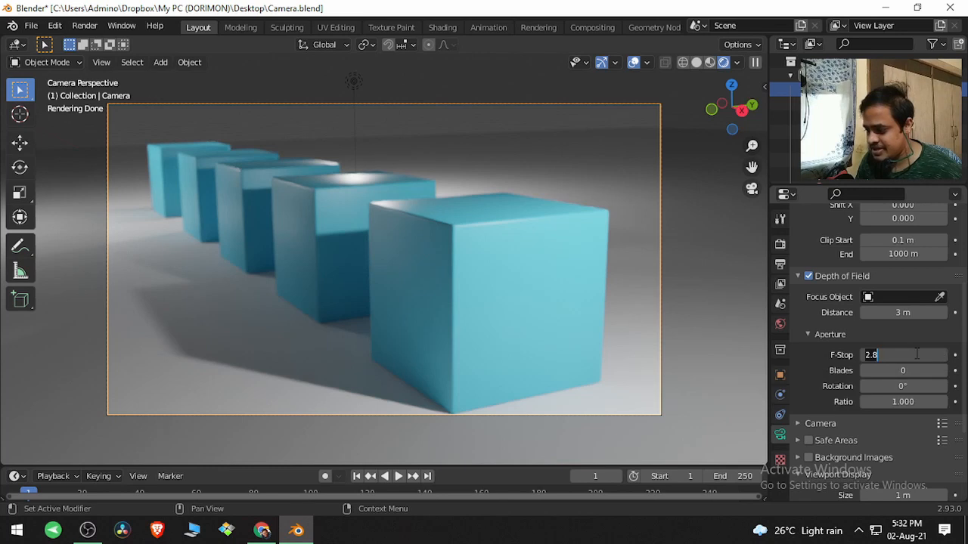
pyautogui.write('0.5')
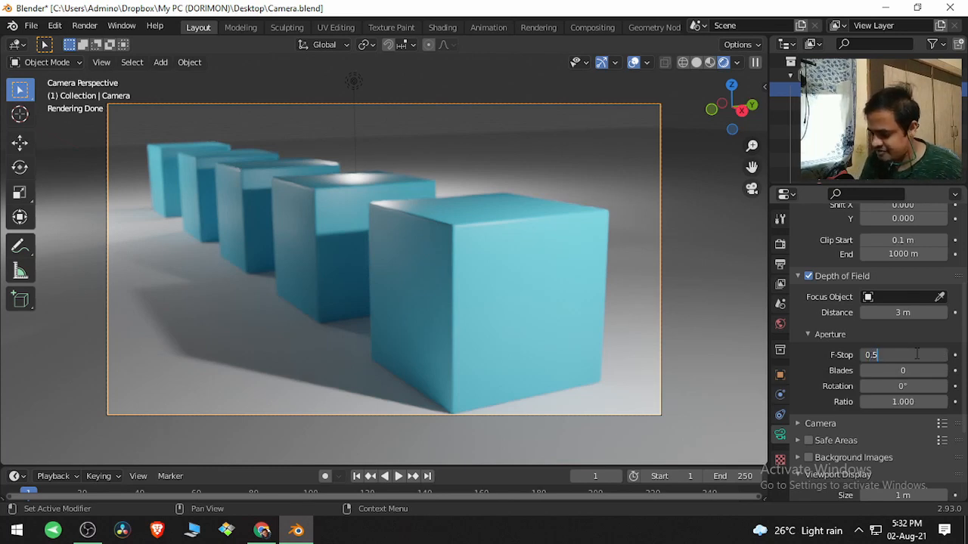
pyautogui.press('Return')
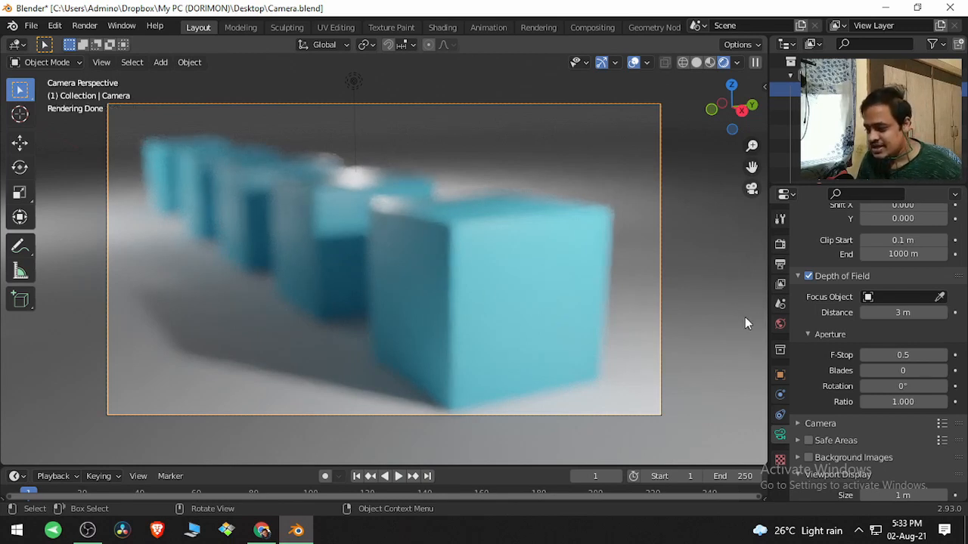
# Step: Try a depth of field focus distance of 5 m
pyautogui.click(910, 312)
pyautogui.write('5')
pyautogui.press('Return')
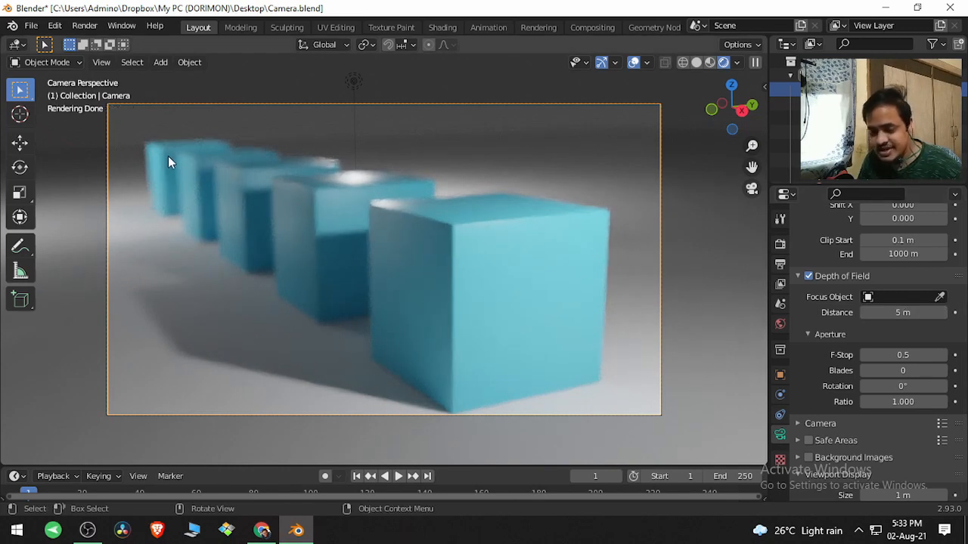
# Step: Set the camera's depth of field focus distance to 6 m
pyautogui.click(889, 312)
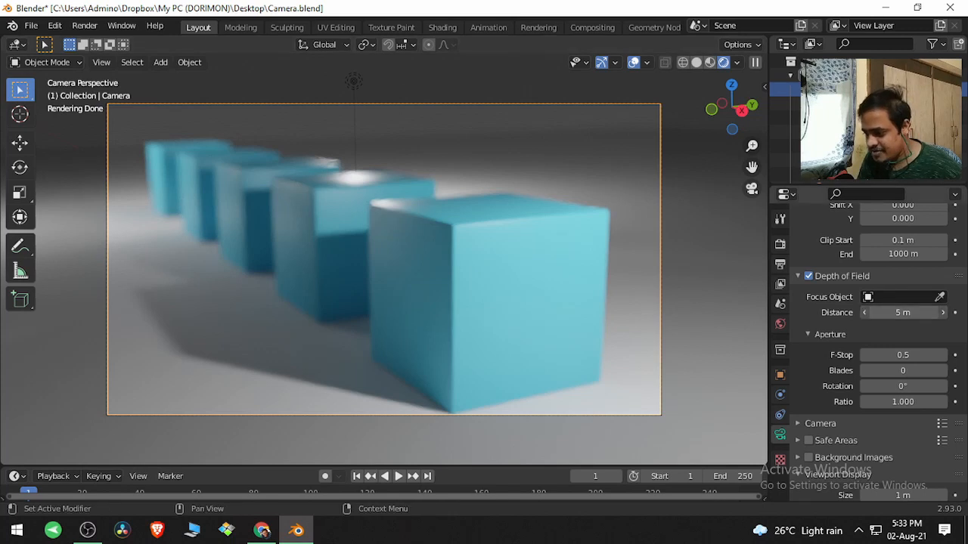
pyautogui.write('6')
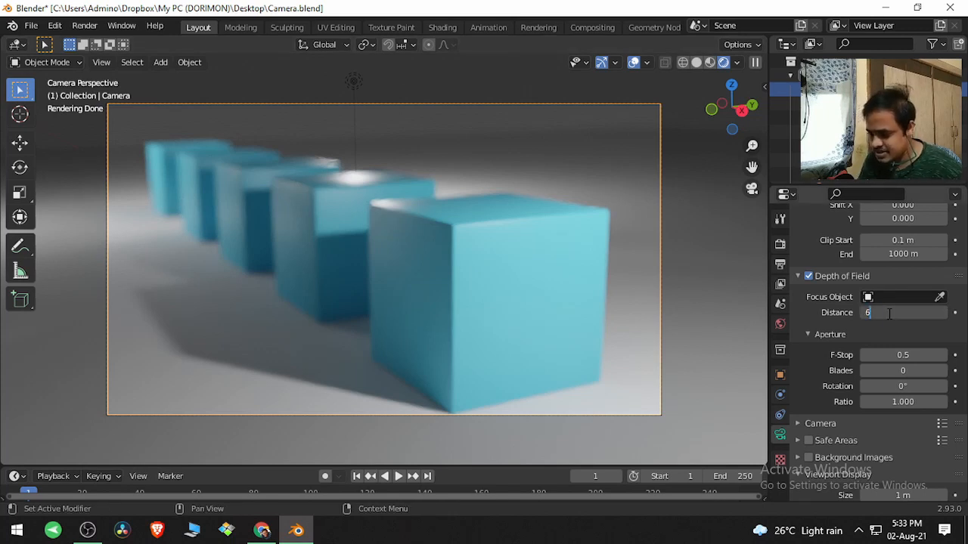
pyautogui.press('Return')
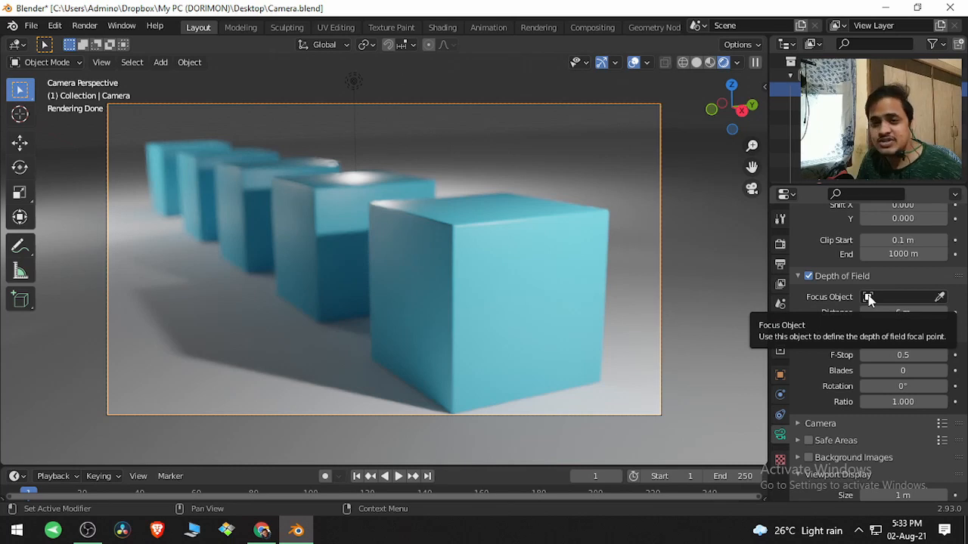
pyautogui.click(868, 296)
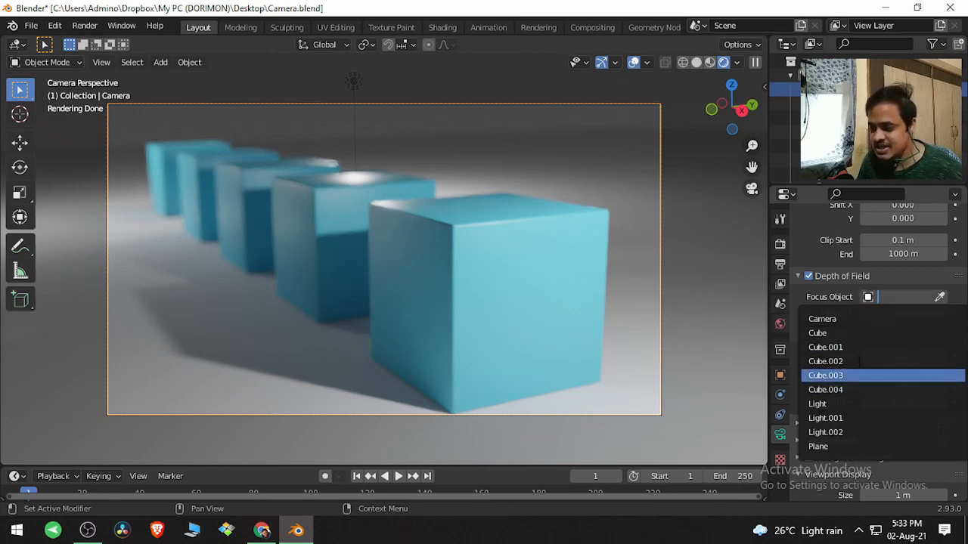
pyautogui.click(940, 291)
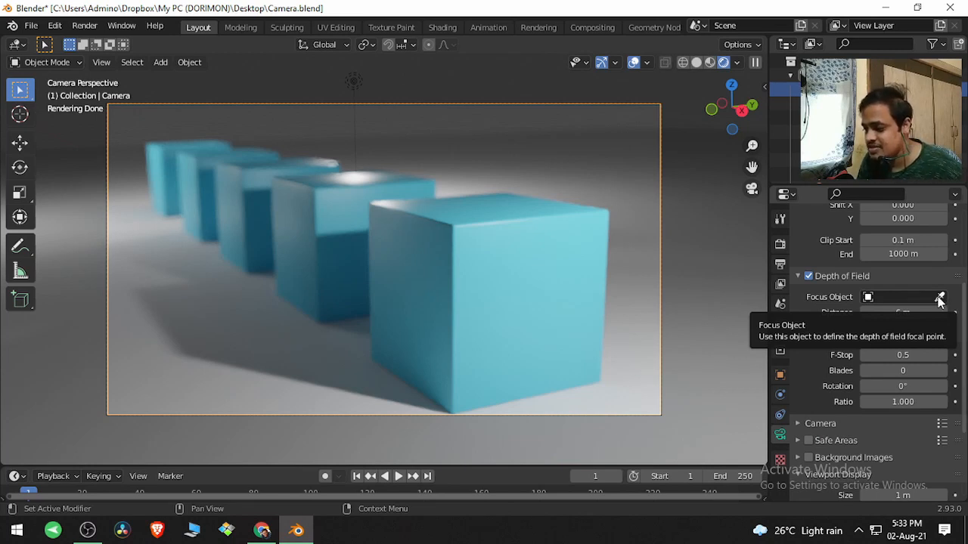
pyautogui.click(940, 298)
pyautogui.press('Escape')
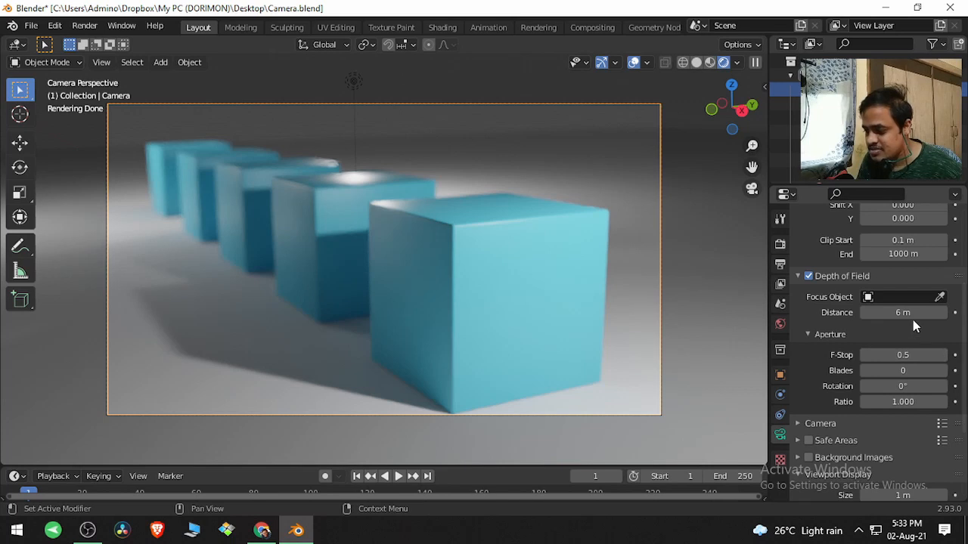
# Step: Set the camera's aperture F-Stop to 0.2 for a stronger depth of field blur
pyautogui.click(916, 354)
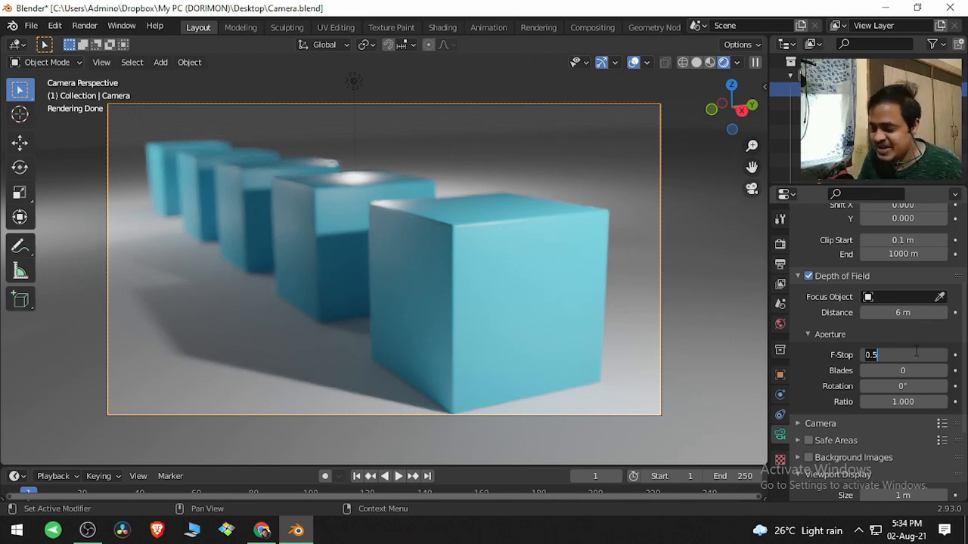
pyautogui.press('BackSpace')
pyautogui.write('2')
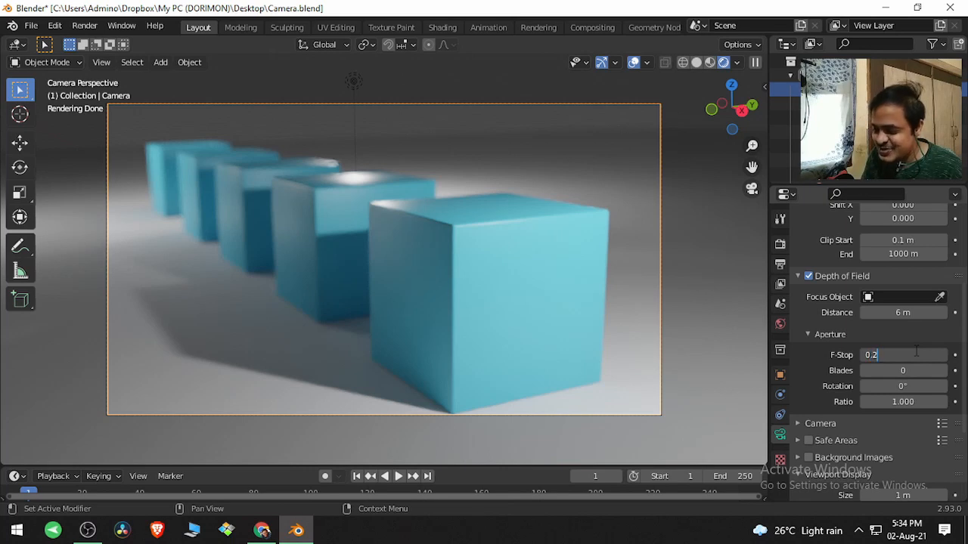
pyautogui.press('Return')
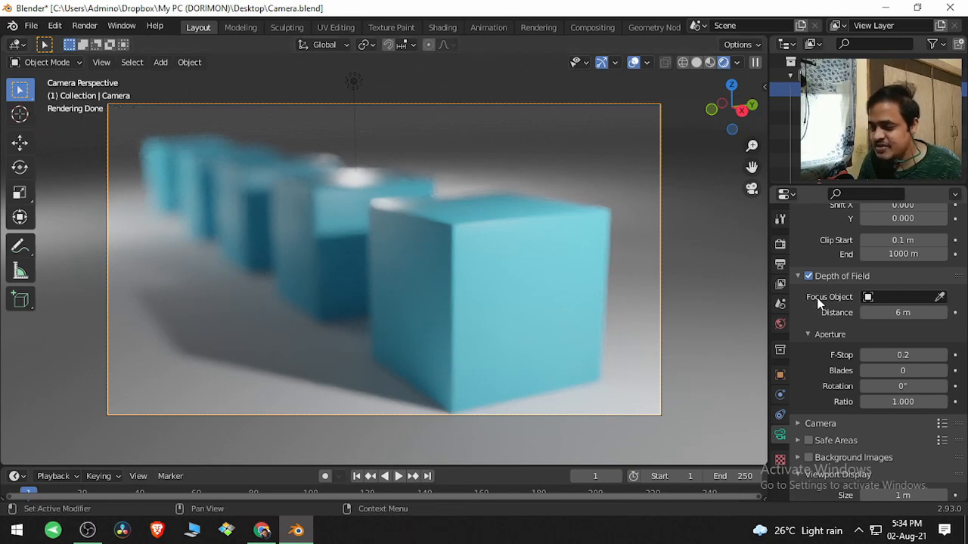
# Step: Pick the farthest cube, Cube.004, as the camera's depth of field focus object and set the aperture F-Stop to 0.1
pyautogui.click(940, 298)
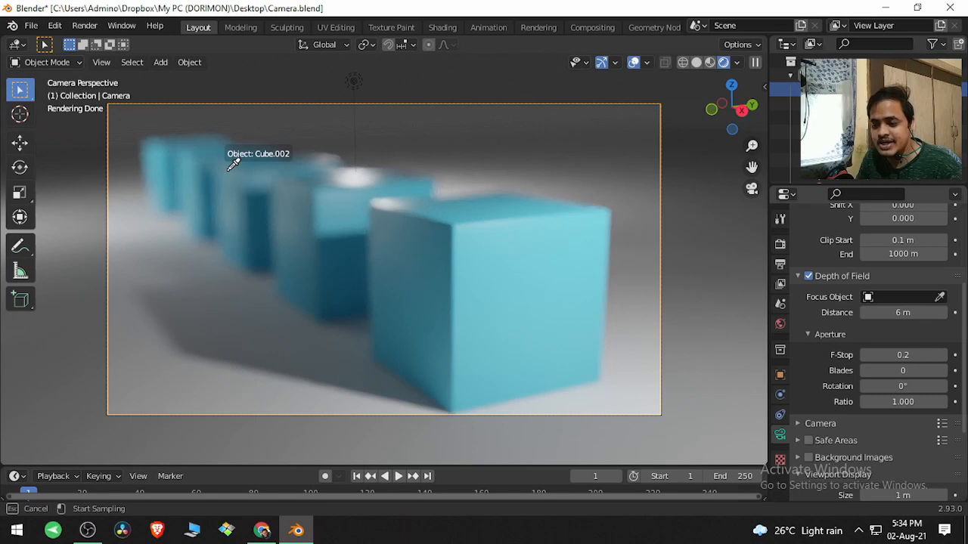
pyautogui.click(165, 143)
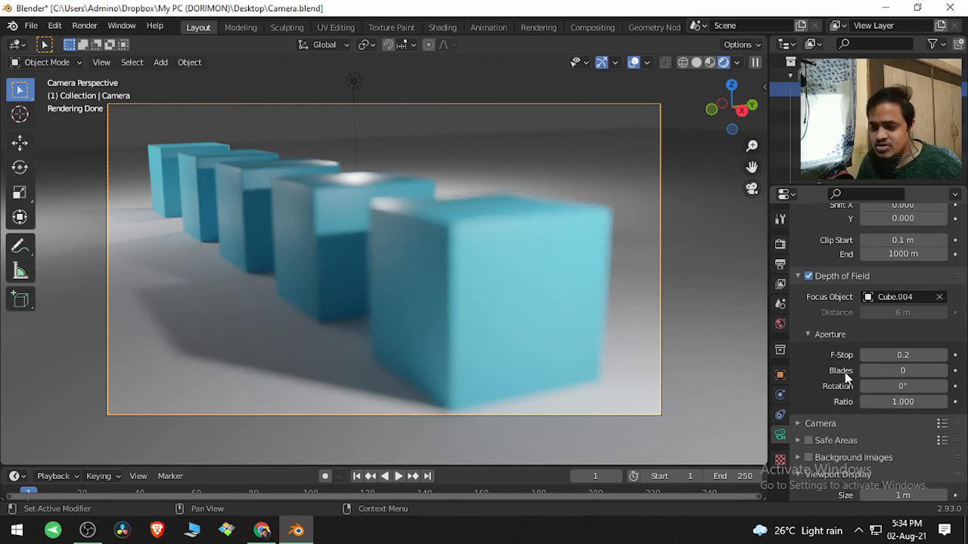
pyautogui.click(880, 354)
pyautogui.write('0.1')
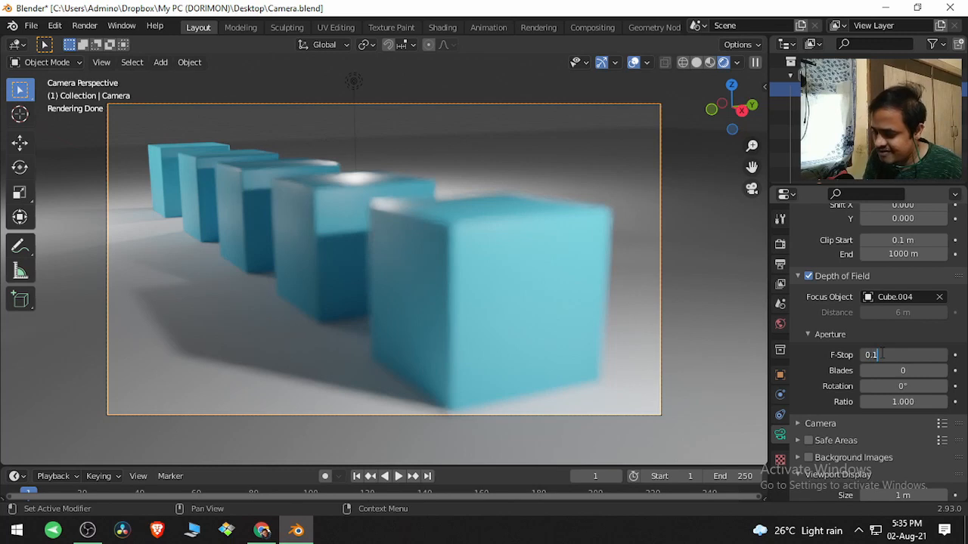
pyautogui.press('Return')
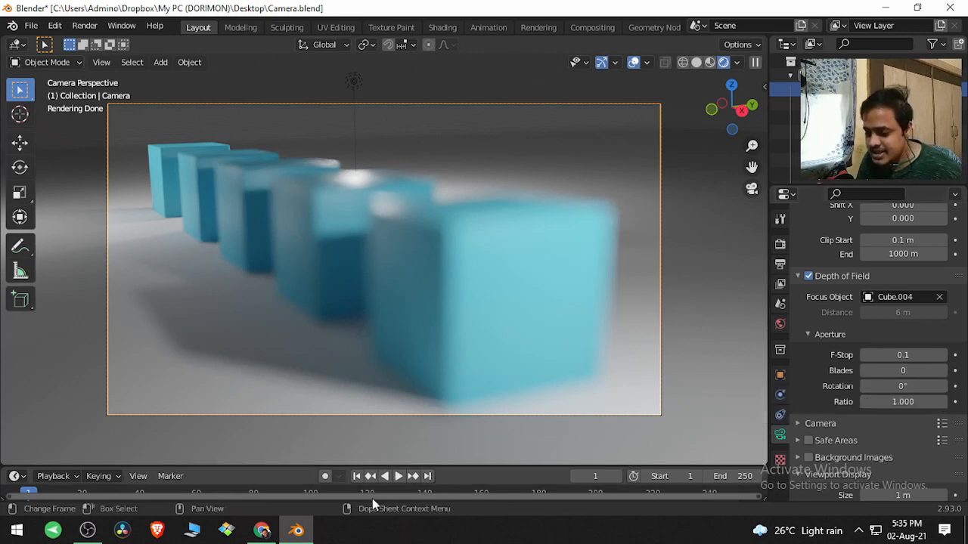
# Step: Switch to Chrome and examine the bokeh example in the Depth of Field section of the Blender manual
pyautogui.click(261, 531)
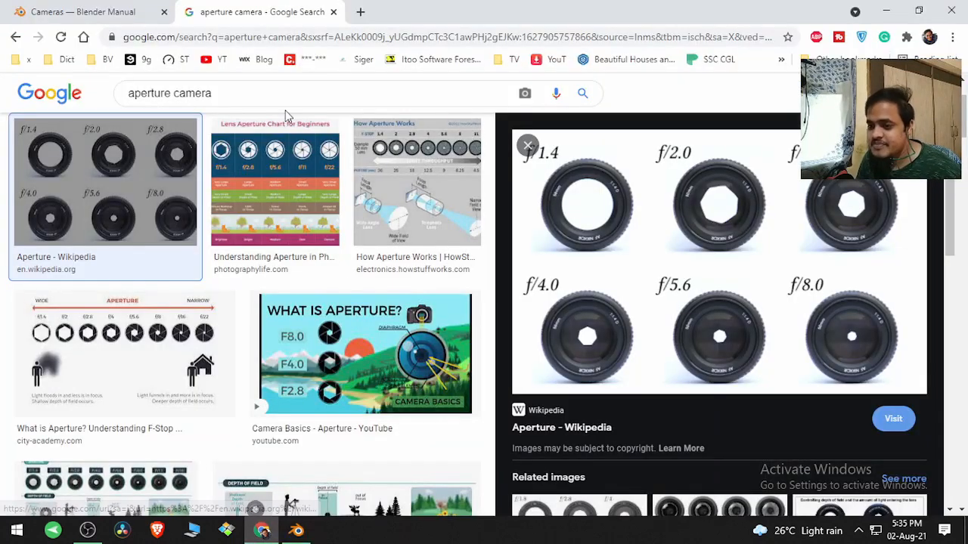
pyautogui.click(75, 12)
pyautogui.scroll(5, 234, 205)
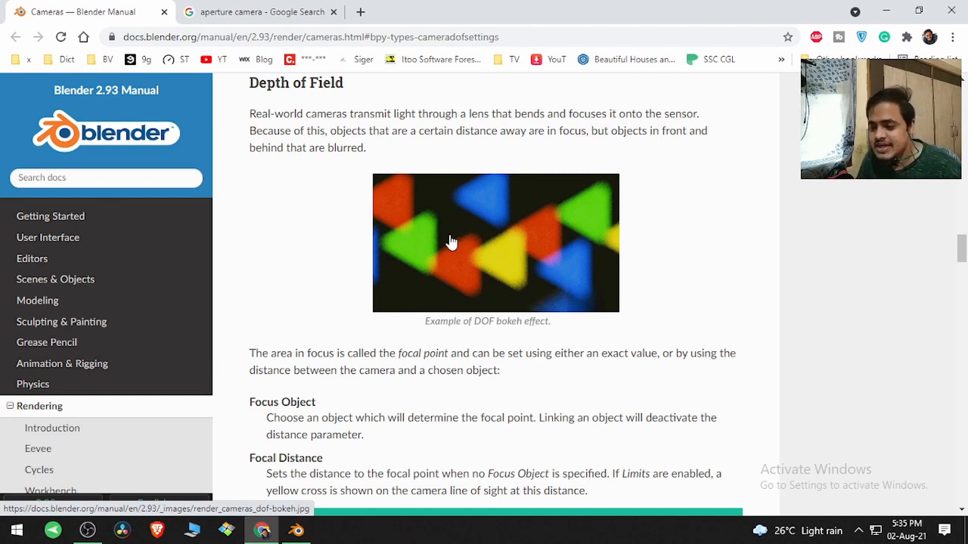
# Step: Switch back to Blender and set the camera's aperture blades to 4
pyautogui.click(296, 530)
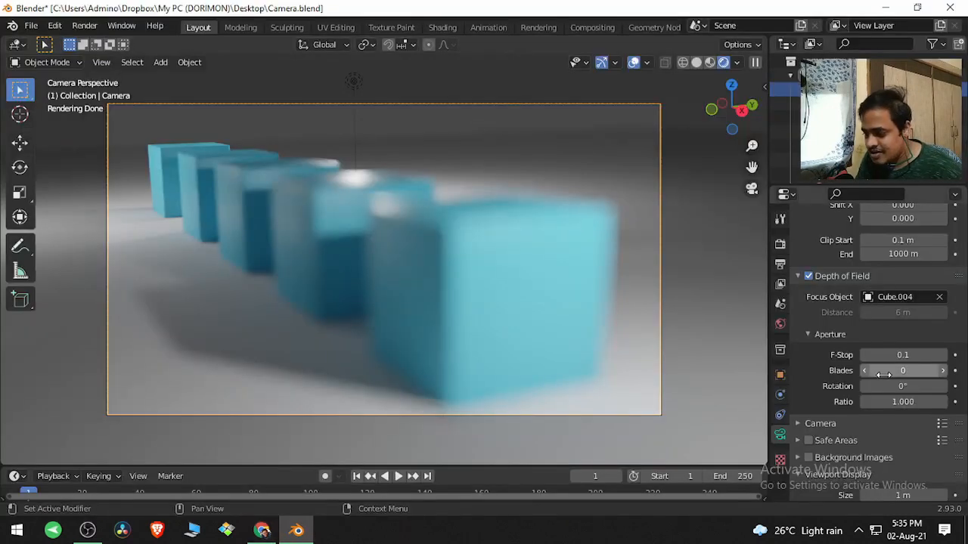
pyautogui.click(943, 371)
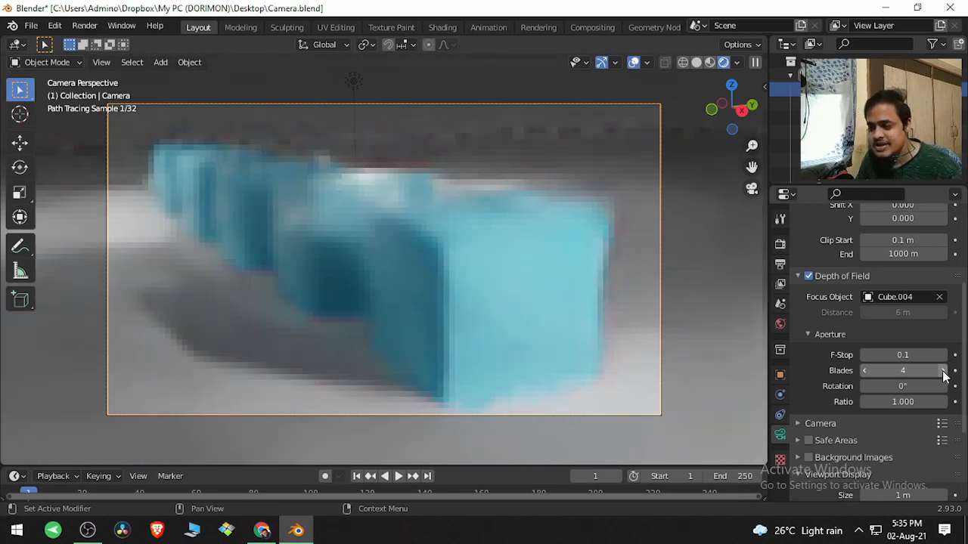
pyautogui.click(943, 371)
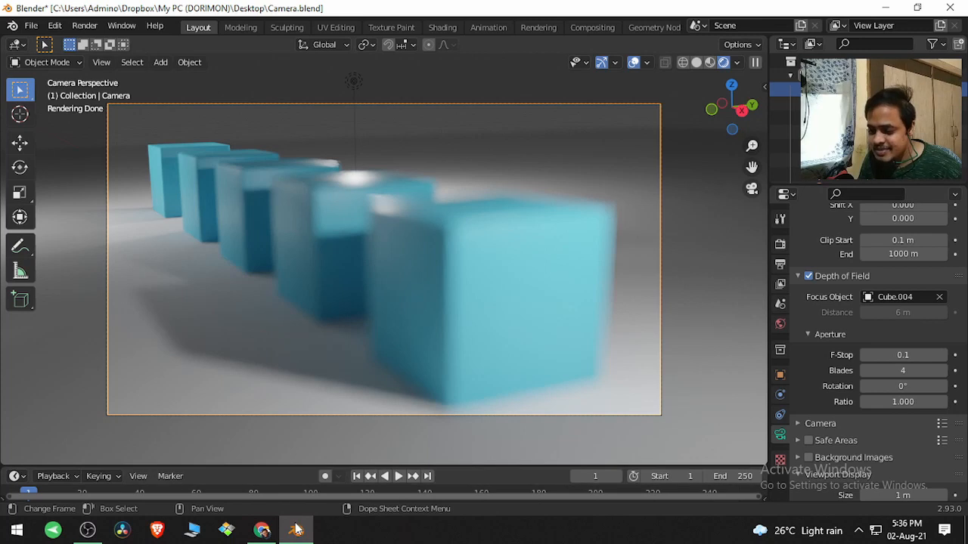
# Step: Review the manual's bokeh example in Chrome again, return to Blender and set the aperture blades to 3
pyautogui.click(261, 532)
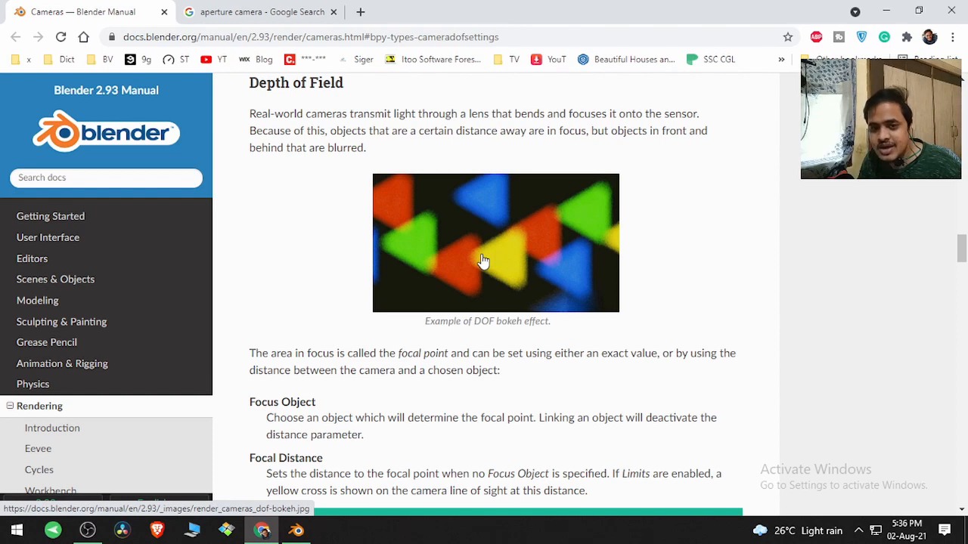
pyautogui.hotkey('alt', 'Tab')
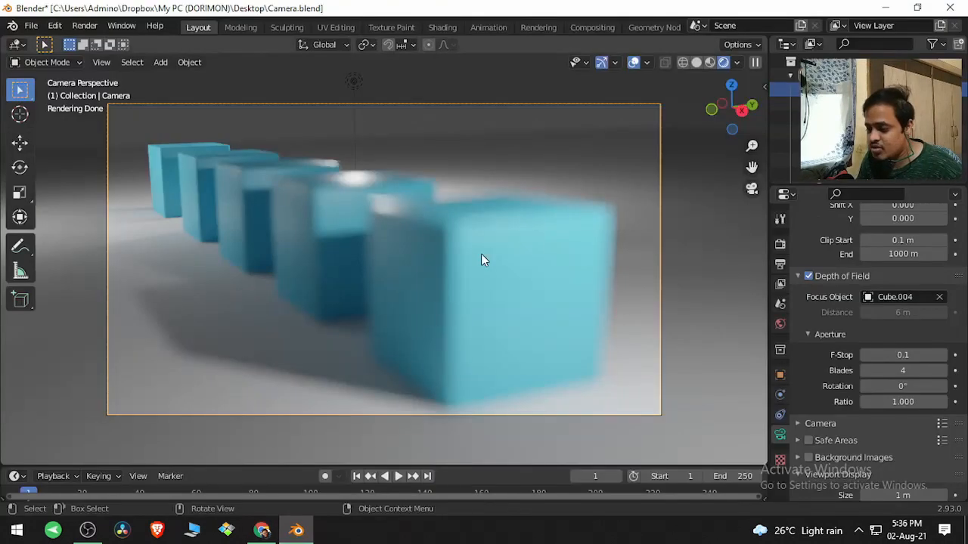
pyautogui.click(866, 372)
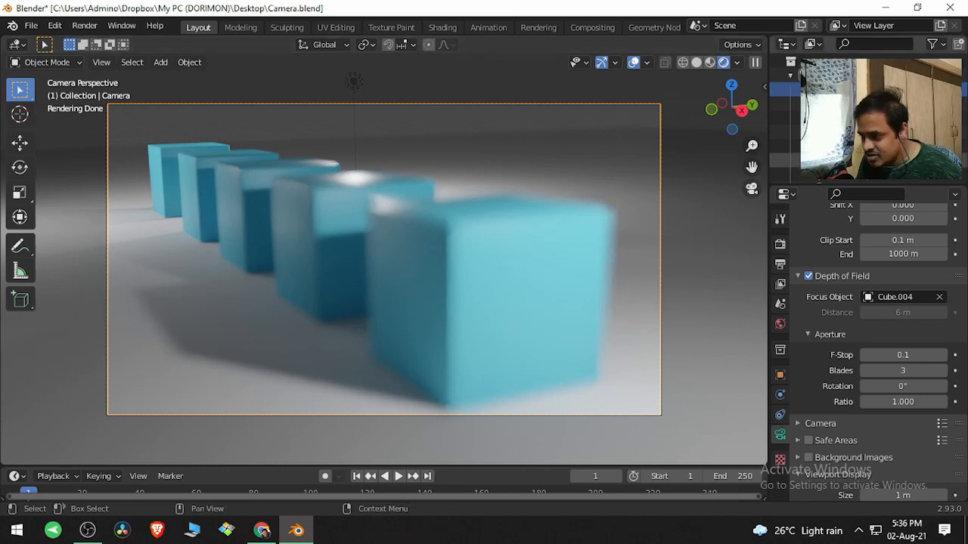
# Step: Toggle the viewport visibility of the scene's lights to compare the blur under different lighting, leaving the main light hidden
pyautogui.click(940, 142)
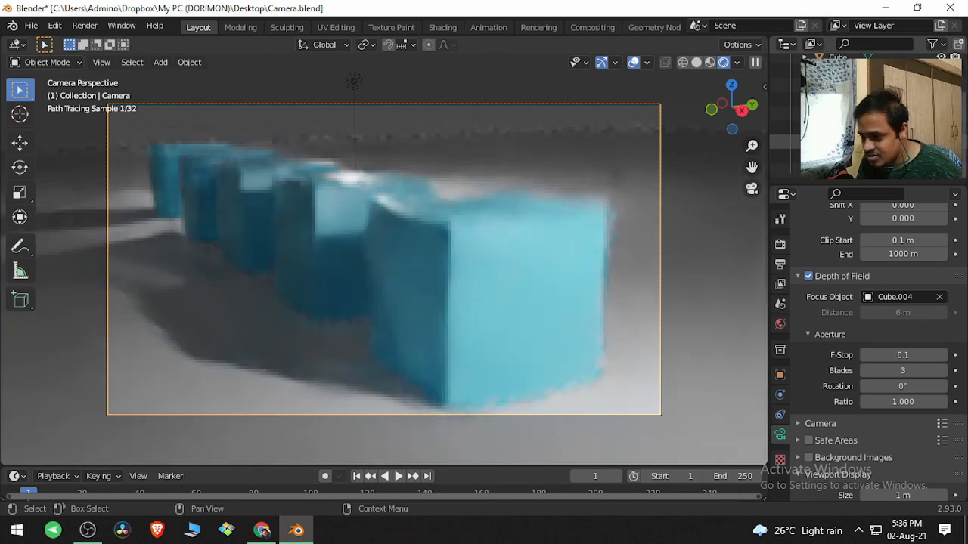
pyautogui.click(941, 155)
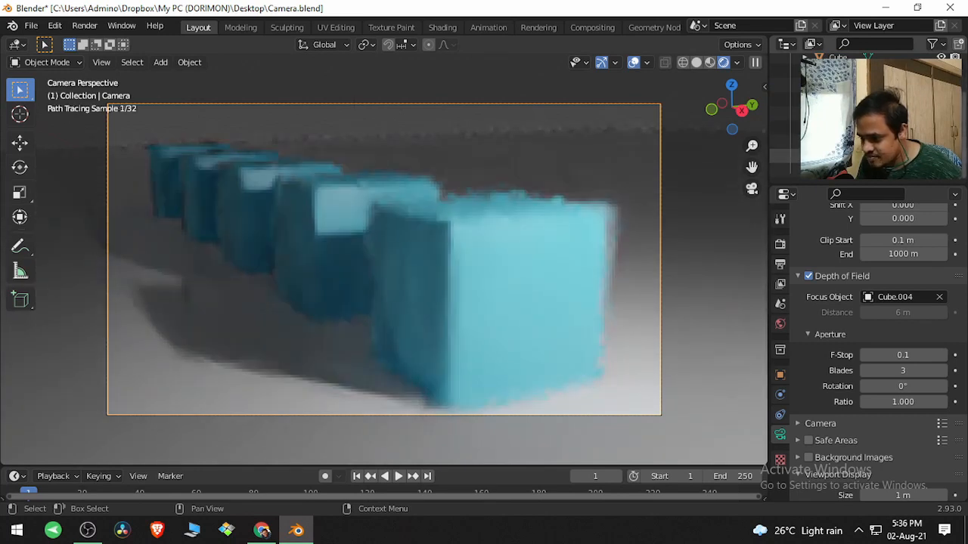
pyautogui.click(941, 156)
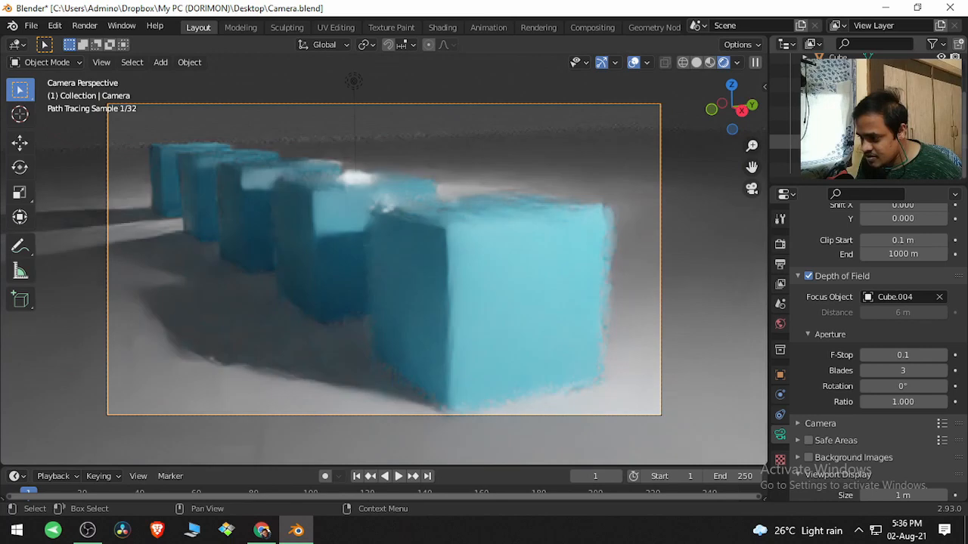
pyautogui.click(941, 142)
pyautogui.click(941, 127)
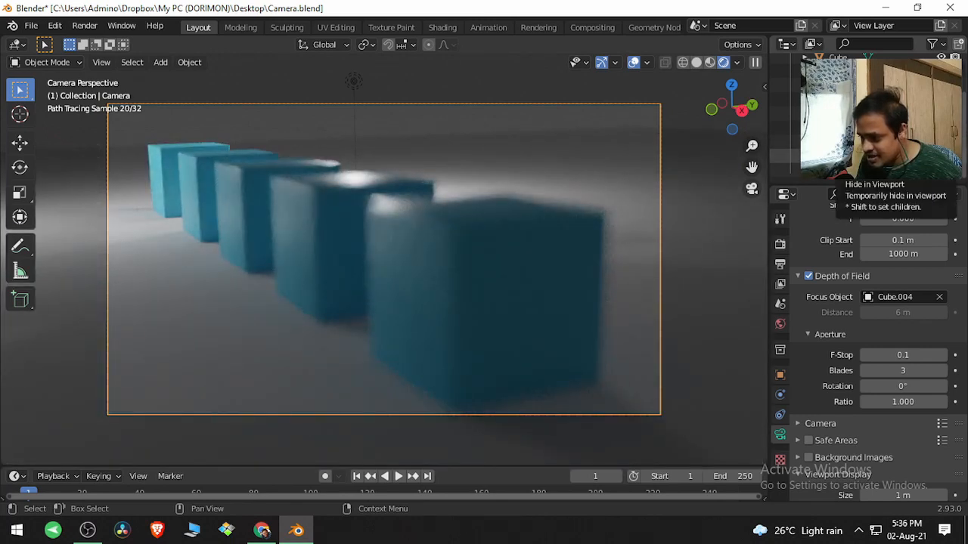
pyautogui.click(940, 156)
pyautogui.click(941, 156)
pyautogui.click(940, 142)
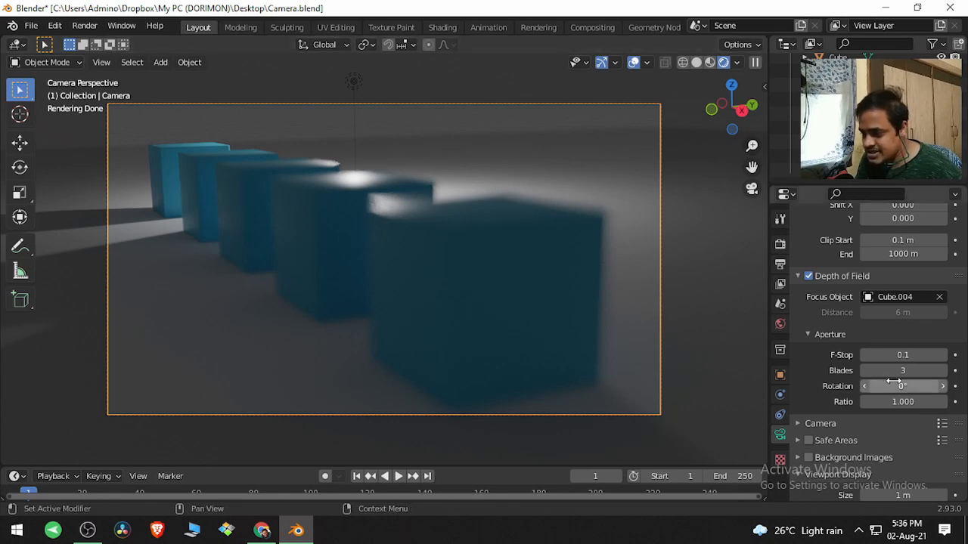
# Step: Try aperture rotations of 10° and 45°, and show the hidden light in the viewport again
pyautogui.moveTo(893, 383); pyautogui.dragTo(913, 383)
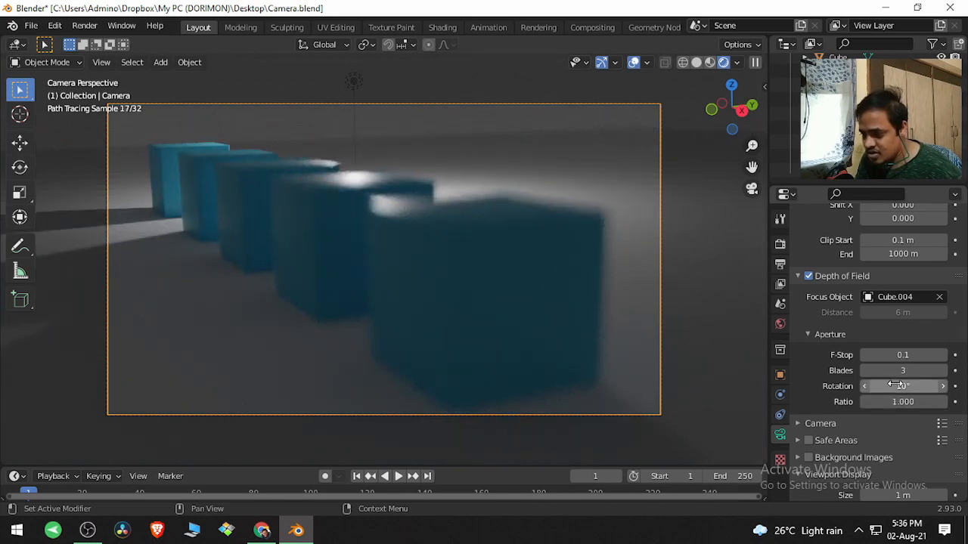
pyautogui.click(895, 385)
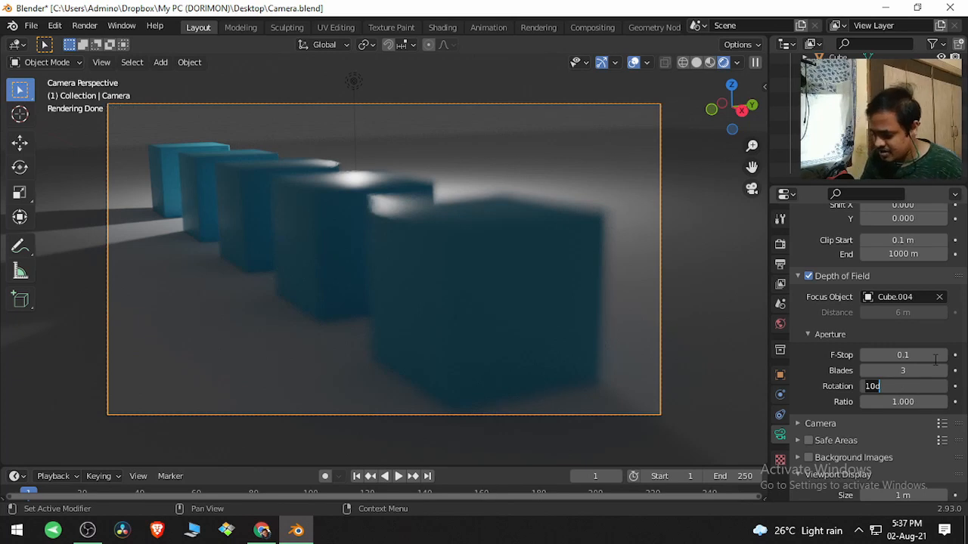
pyautogui.write('45')
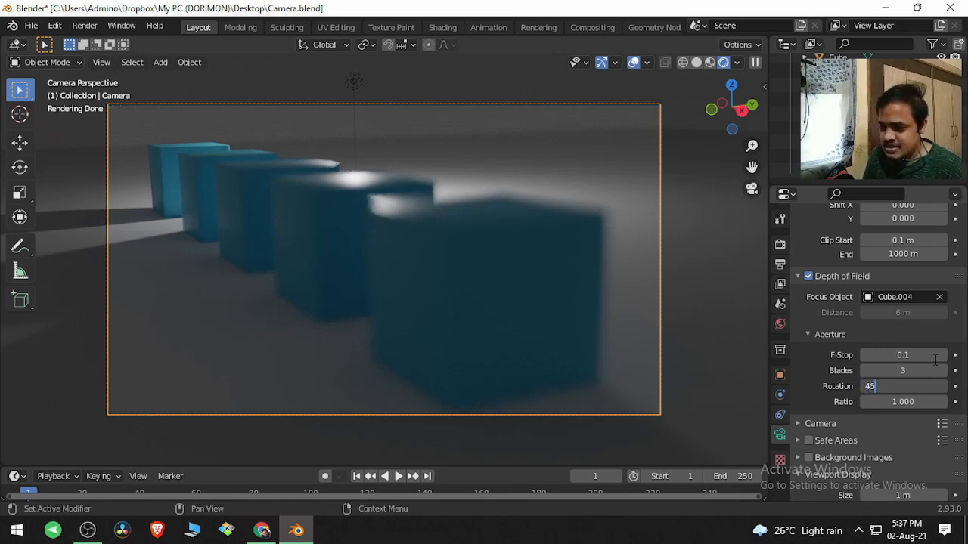
pyautogui.press('Return')
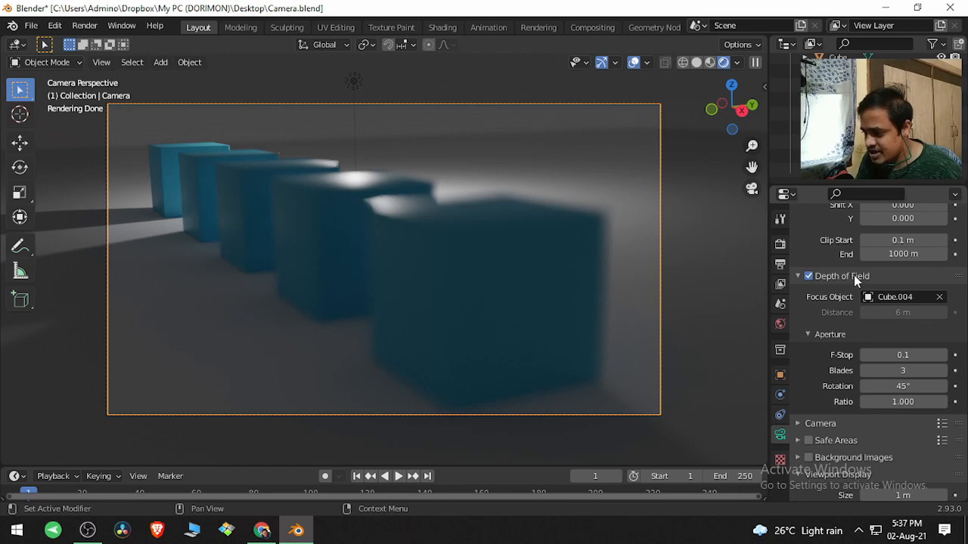
pyautogui.click(941, 128)
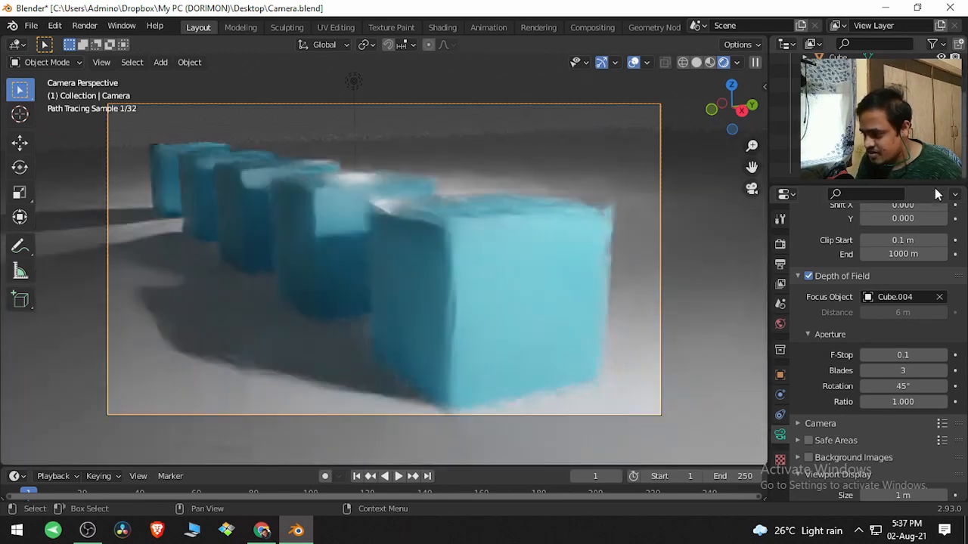
# Step: Reset the camera's aperture rotation to 0° and its blades to 0
pyautogui.click(930, 386)
pyautogui.write('45d')
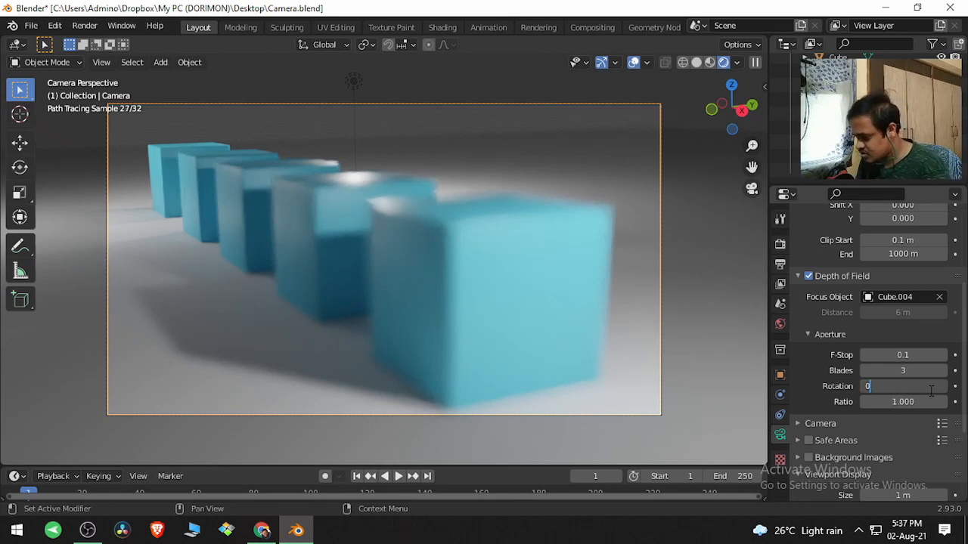
pyautogui.press('Return')
pyautogui.click(912, 370)
pyautogui.write('0')
pyautogui.press('Return')
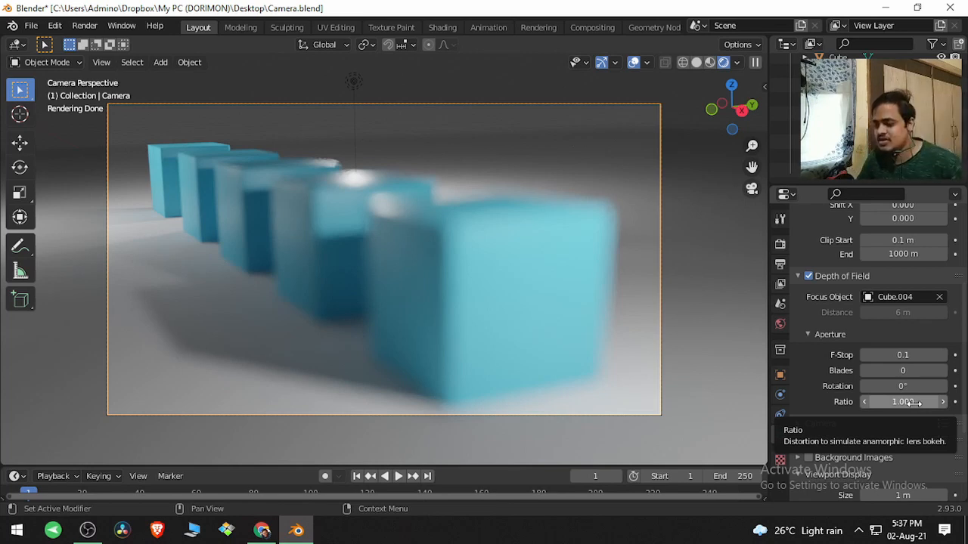
# Step: Try an aperture ratio of 0.5 to simulate anamorphic lens bokeh
pyautogui.click(915, 403)
pyautogui.write('.5')
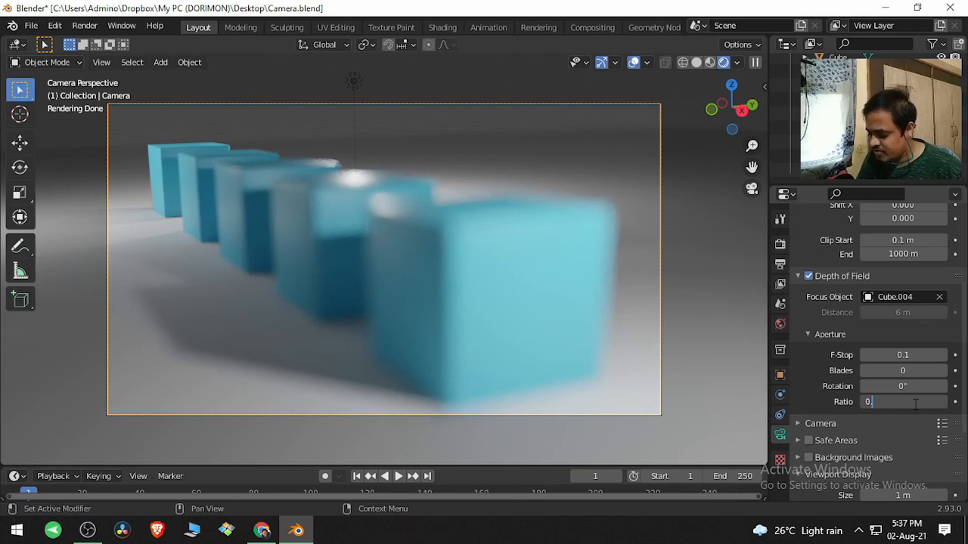
pyautogui.press('Return')
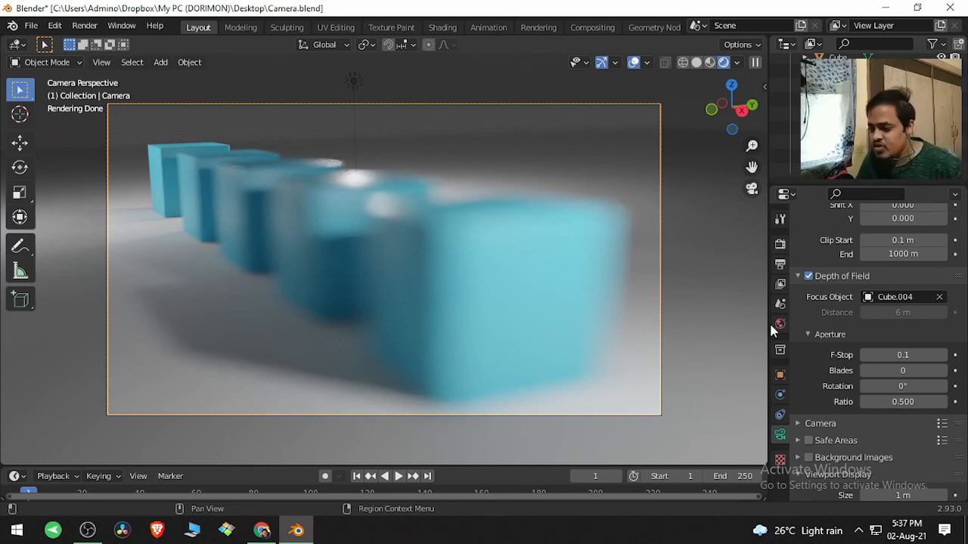
# Step: Set the camera's aperture ratio to 1.5
pyautogui.click(898, 401)
pyautogui.write('1.5')
pyautogui.press('Return')
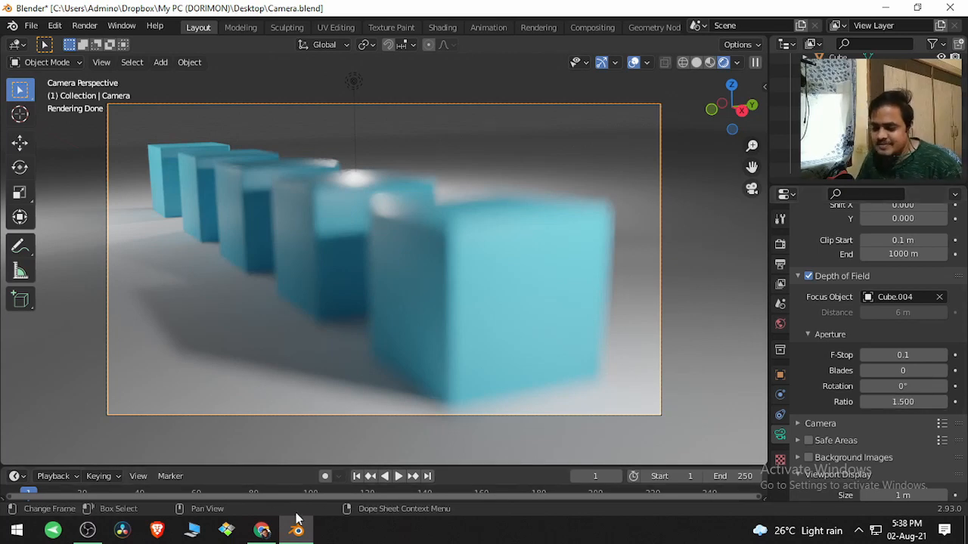
# Step: Switch to Chrome, search Google Images for "bokeh effect" and open the Nikon bokeh photo among the results
pyautogui.moveTo(261, 530)
pyautogui.click(261, 499)
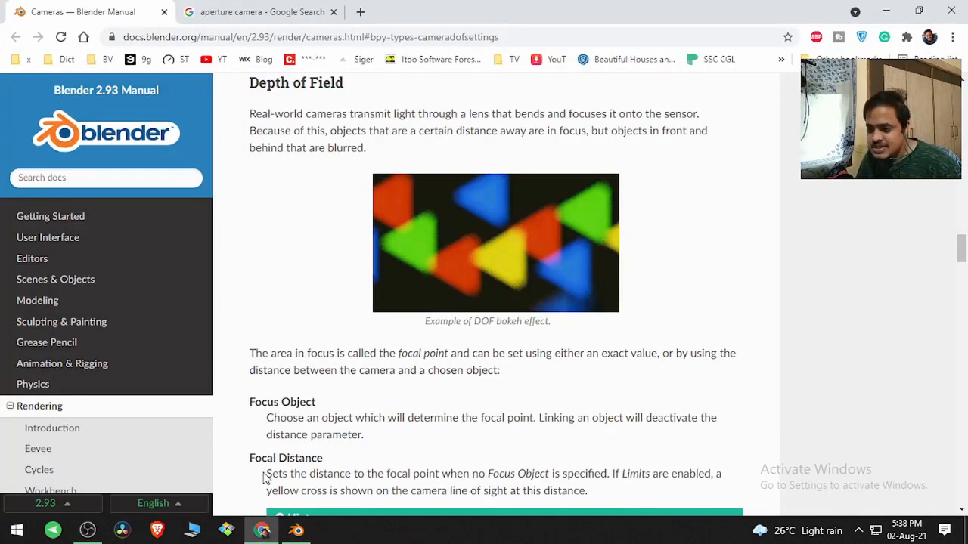
pyautogui.click(281, 10)
pyautogui.scroll(3, 292, 81)
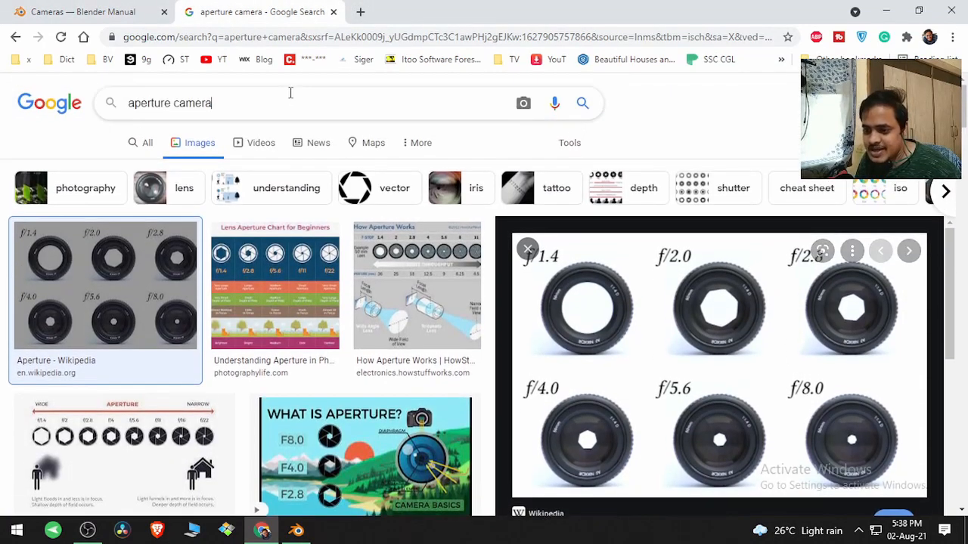
pyautogui.tripleClick(289, 93)
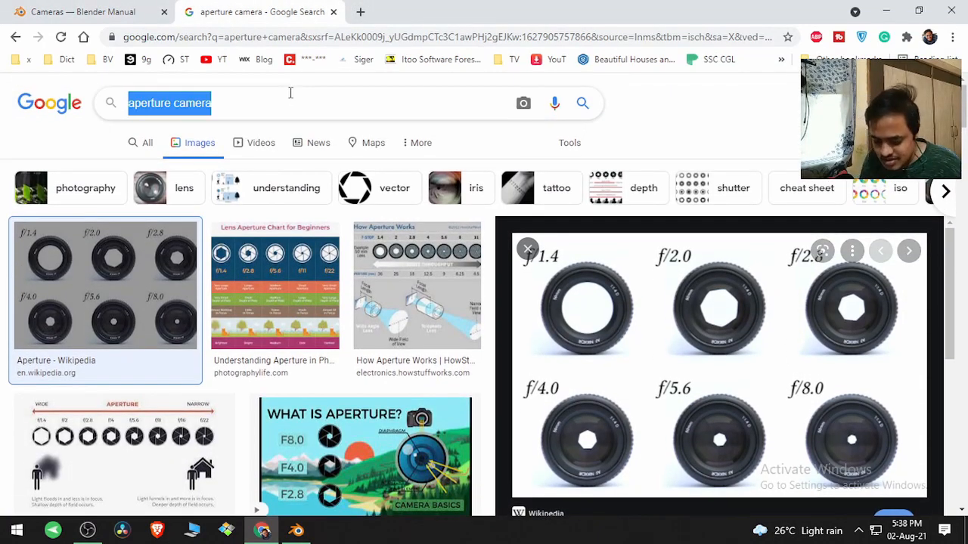
pyautogui.write('boke')
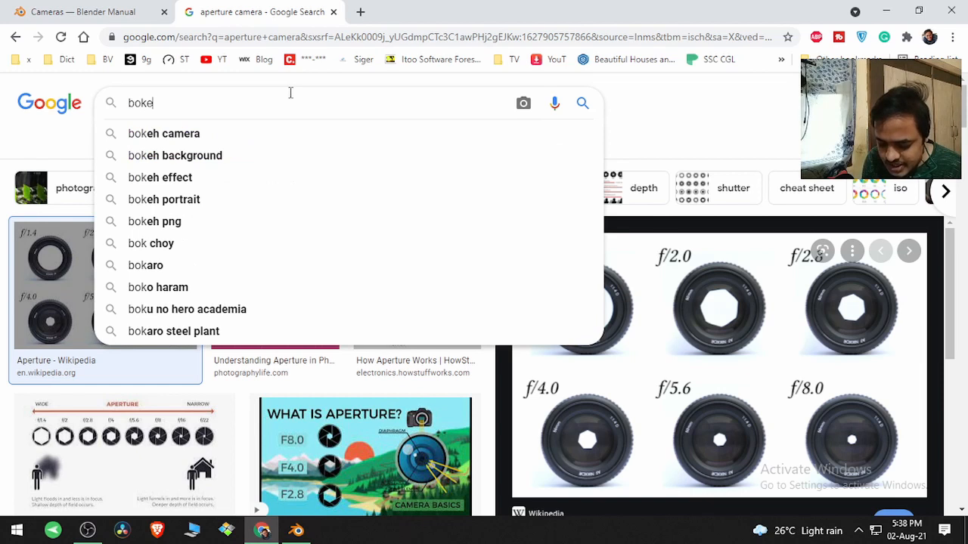
pyautogui.write('h')
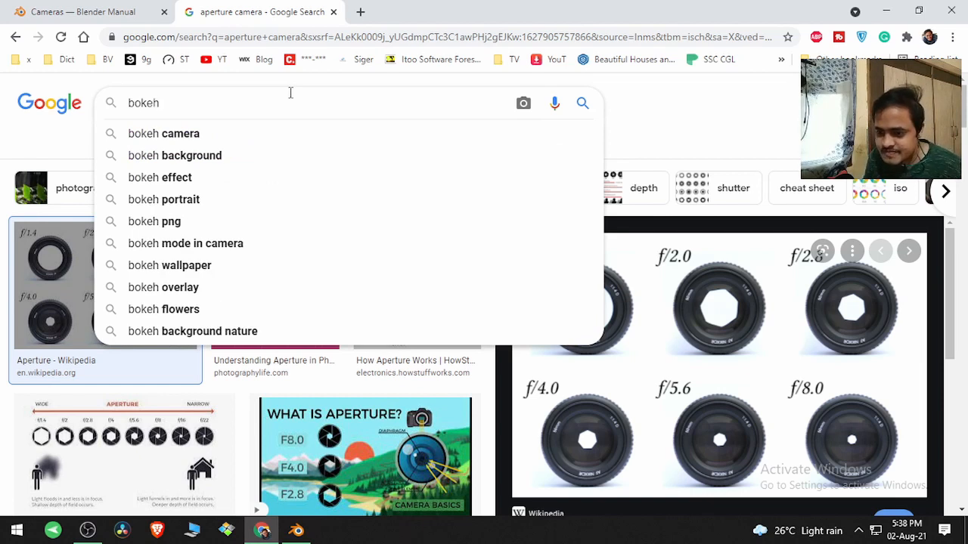
pyautogui.press('Down')
pyautogui.press('Down')
pyautogui.press('Down')
pyautogui.press('Return')
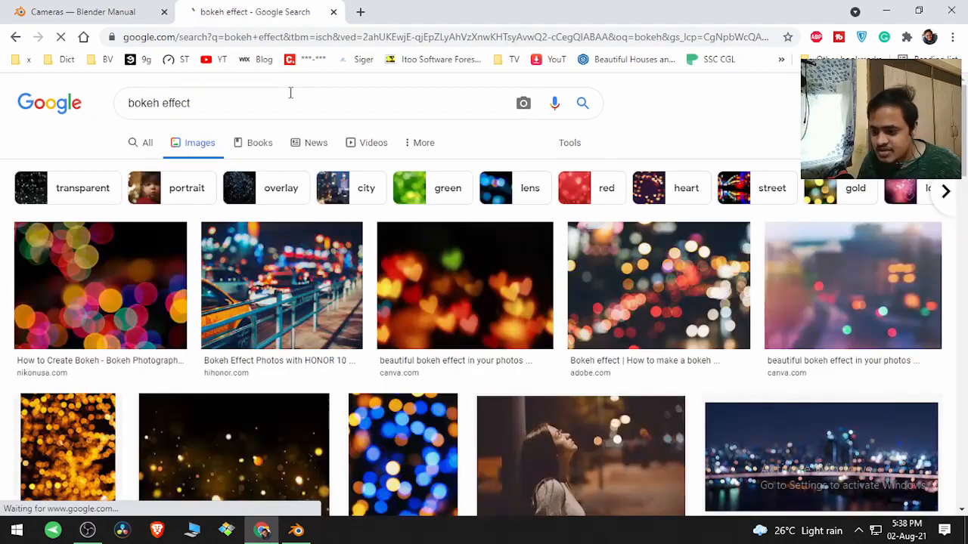
pyautogui.click(156, 280)
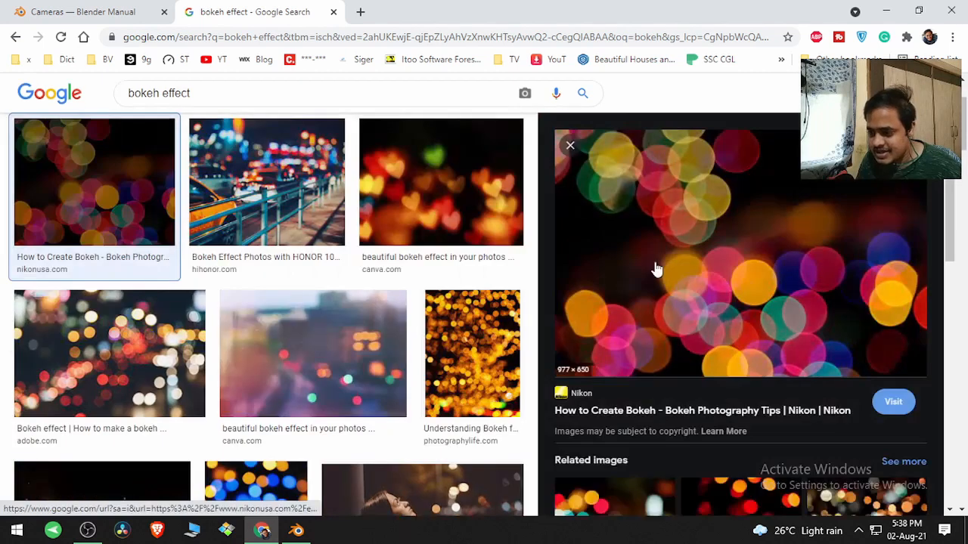
pyautogui.click(756, 281)
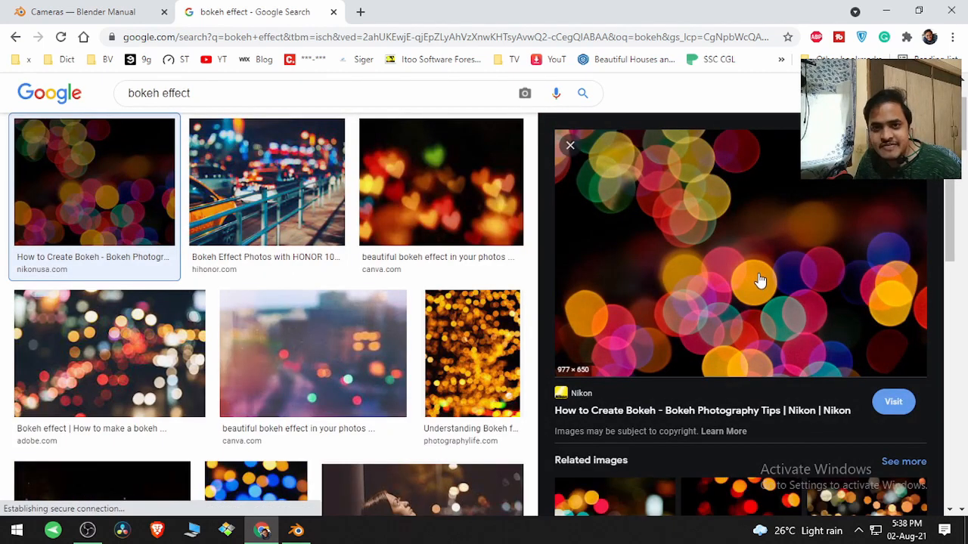
# Step: Browse the "bokeh effect" image results in Chrome for light-spot shapes to compare with the aperture ratio setting in Blender
pyautogui.click(296, 531)
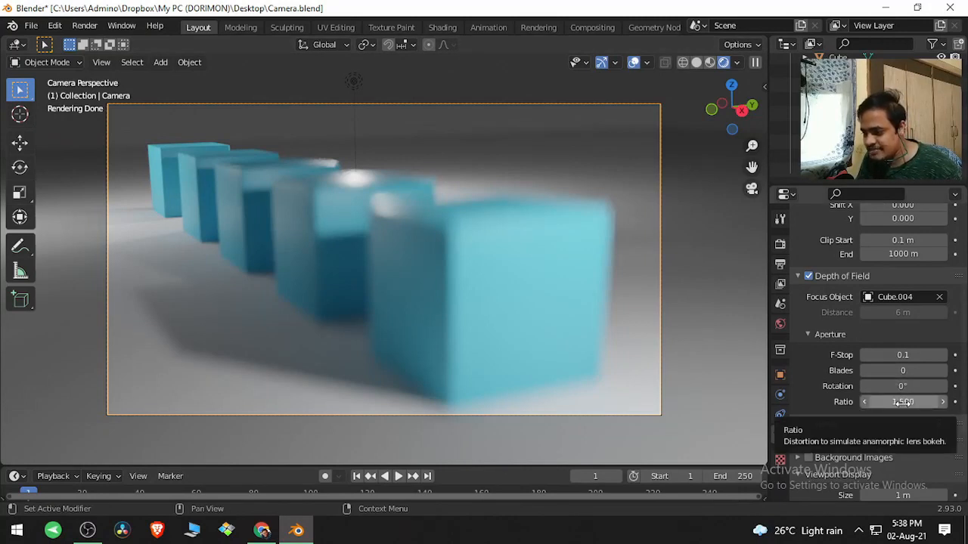
pyautogui.click(261, 531)
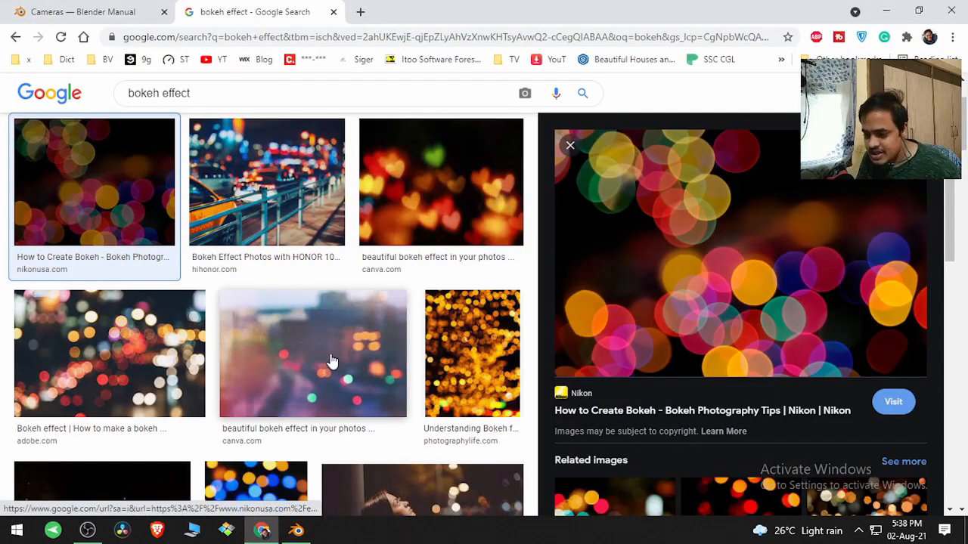
pyautogui.scroll(-3, 331, 362)
pyautogui.scroll(-4, 331, 362)
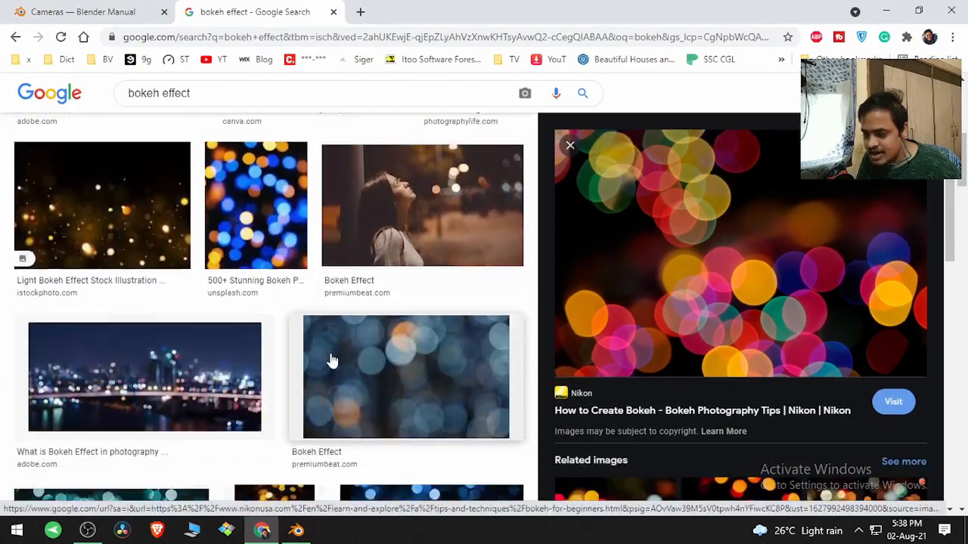
pyautogui.scroll(-7, 330, 361)
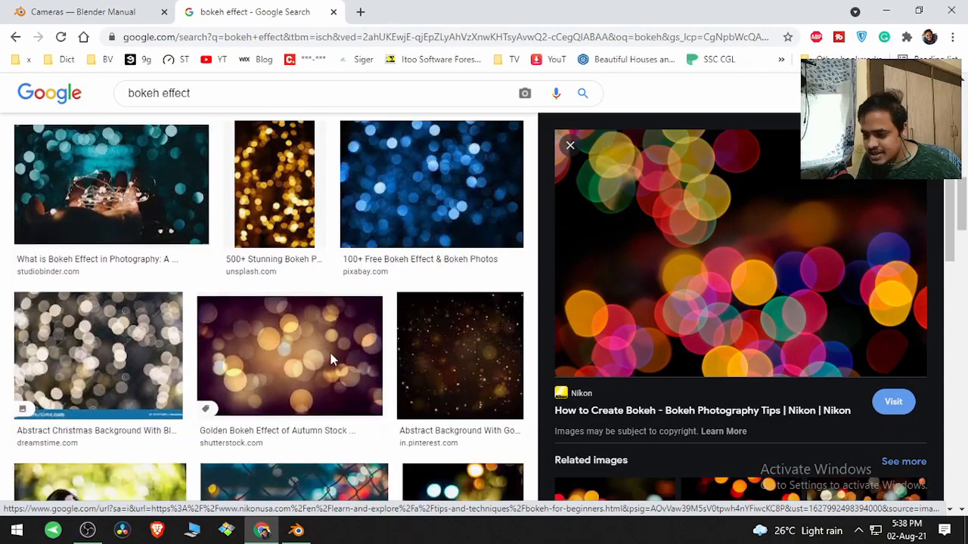
pyautogui.scroll(-1, 330, 360)
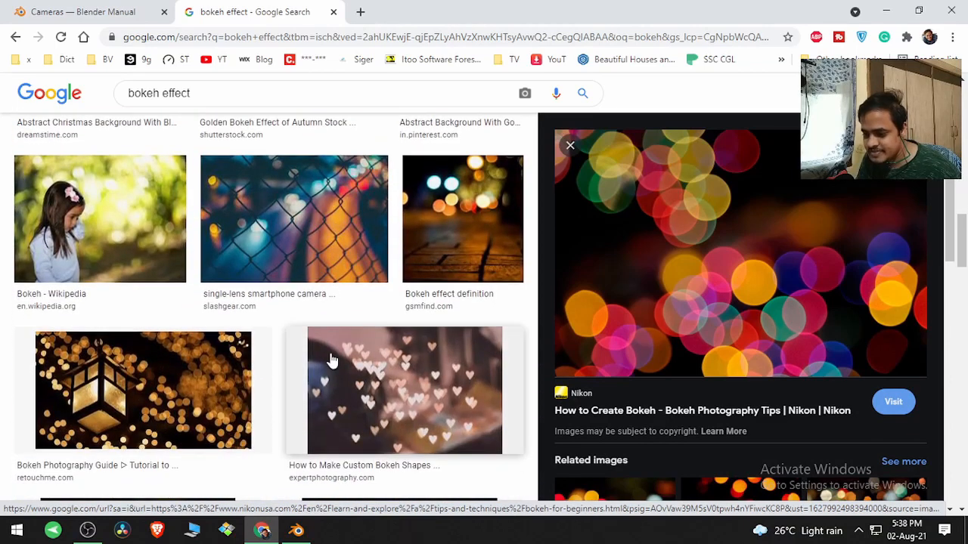
pyautogui.scroll(12, 257, 345)
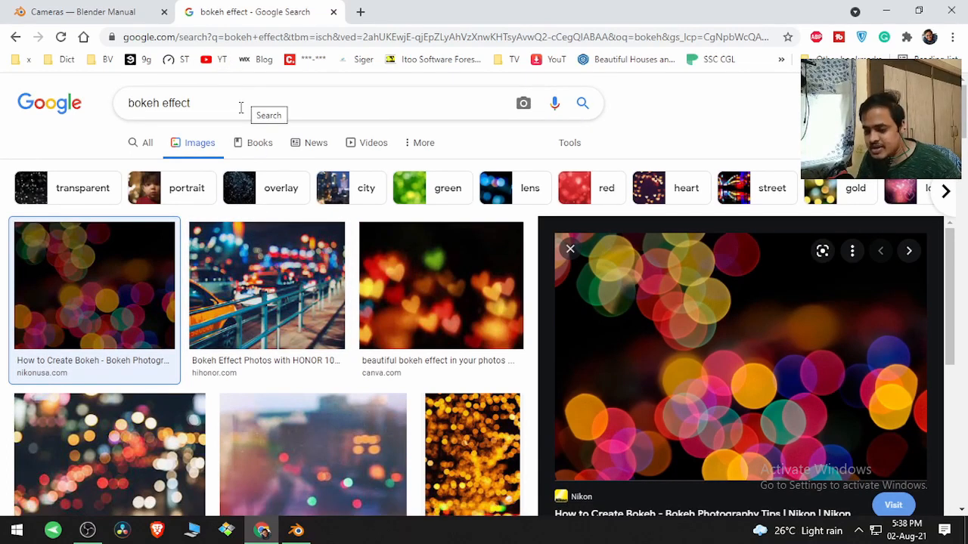
pyautogui.click(296, 531)
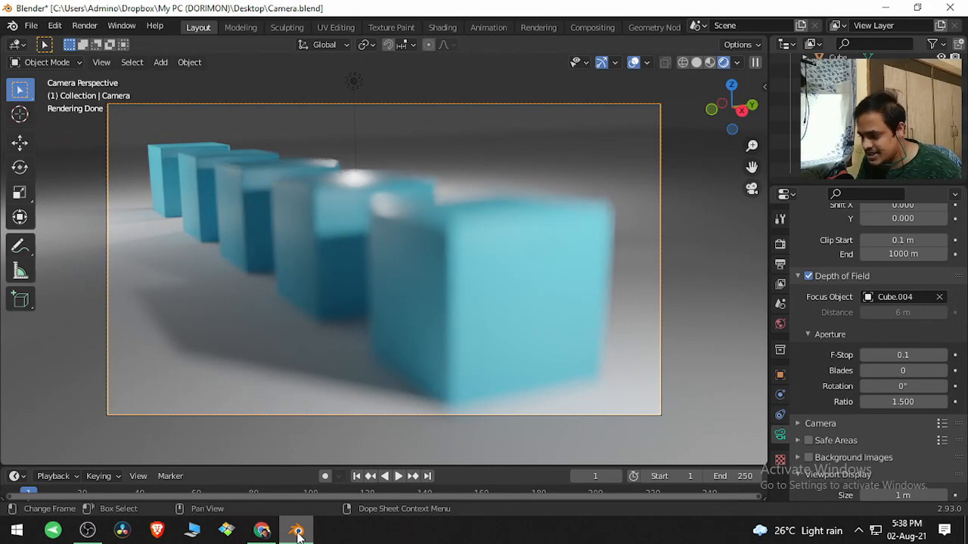
# Step: Return to Chrome and search Google Images for "bokeh effect anamorphic"
pyautogui.click(261, 531)
pyautogui.click(207, 105)
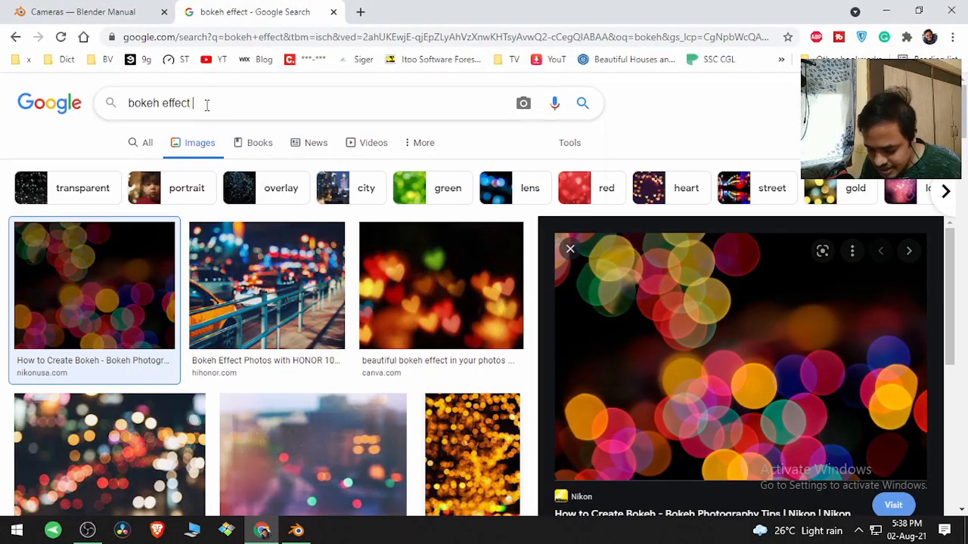
pyautogui.write('anamorph')
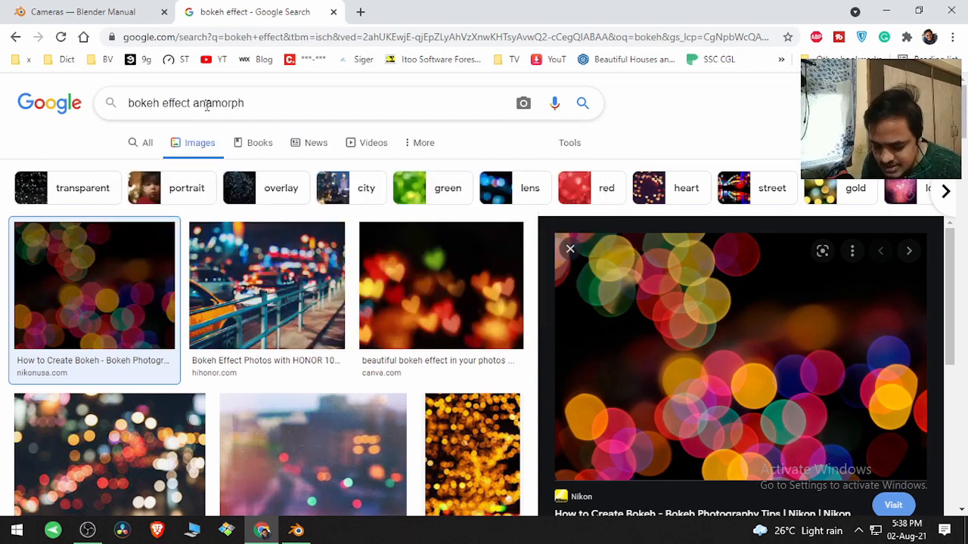
pyautogui.write('ic')
pyautogui.press('Return')
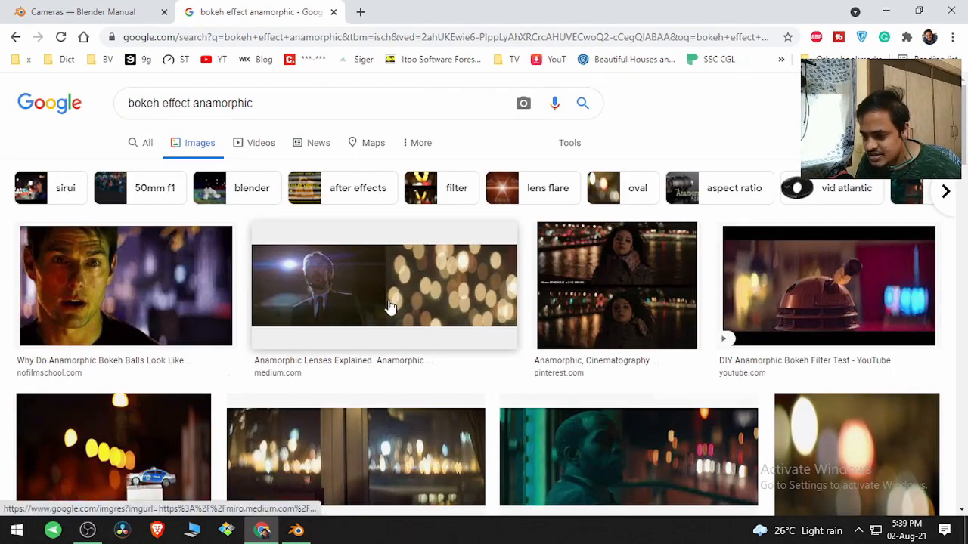
# Step: Preview the Medium anamorphic lens image and the Pinterest spherical-versus-anamorphic comparison, and switch to Blender to relate them to the aperture ratio
pyautogui.click(390, 307)
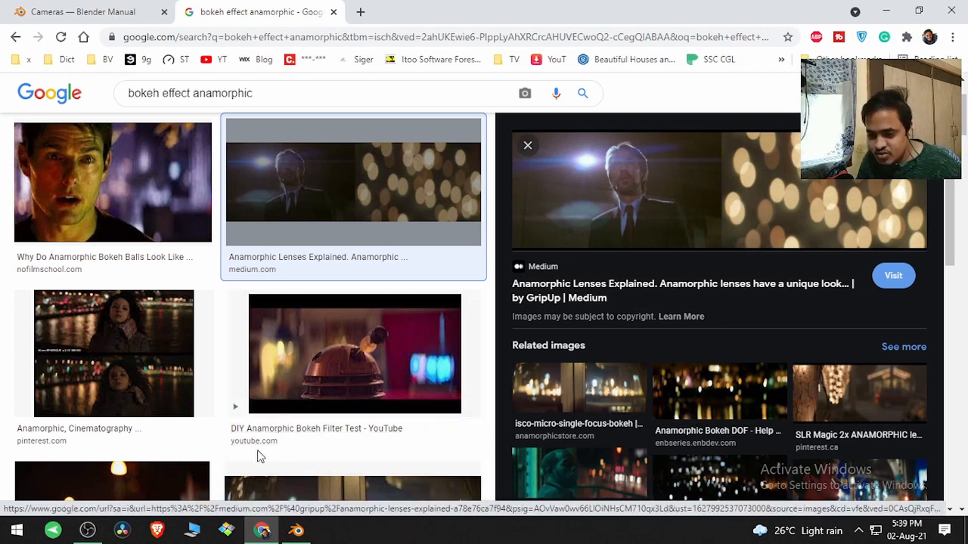
pyautogui.click(153, 378)
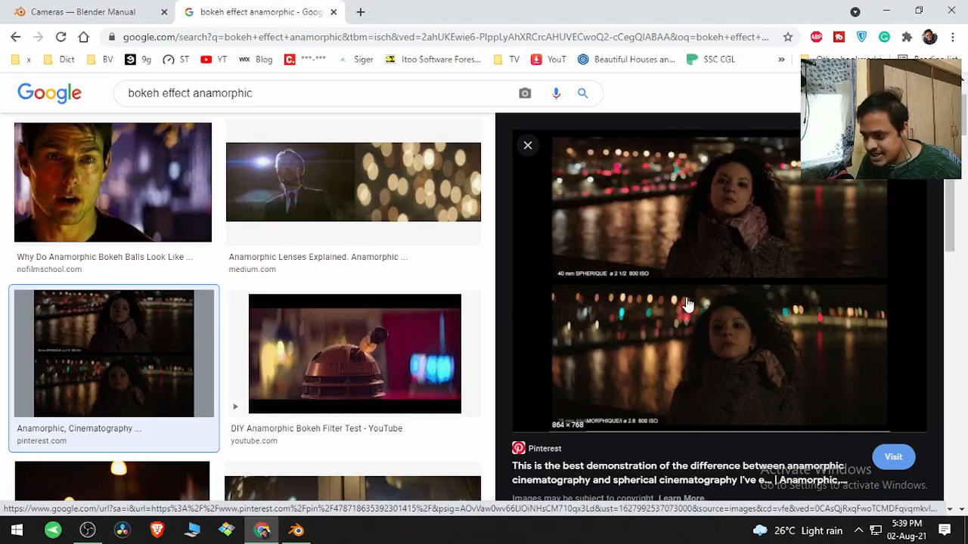
pyautogui.click(306, 530)
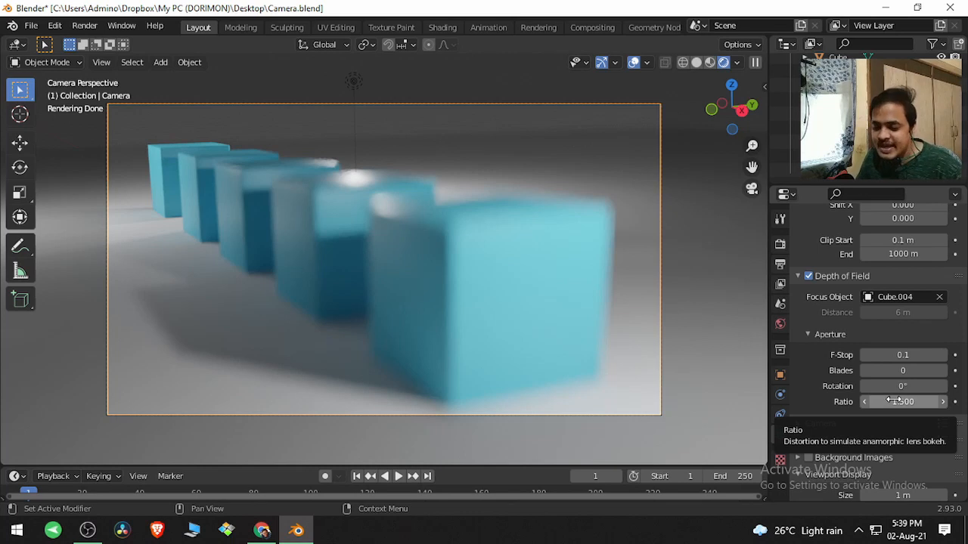
# Step: Close the anamorphic bokeh search in Chrome and open patreon.com/blenderveda in a new tab
pyautogui.click(262, 530)
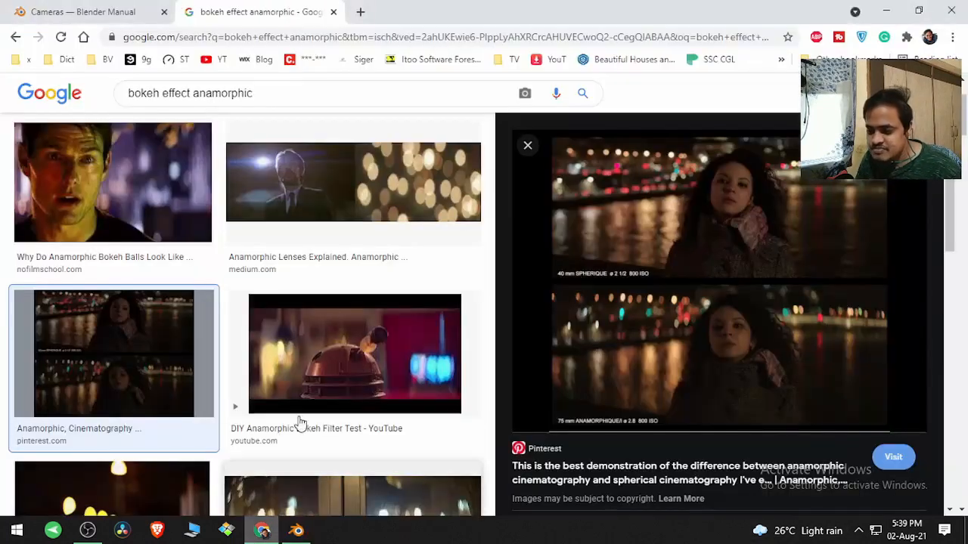
pyautogui.click(334, 12)
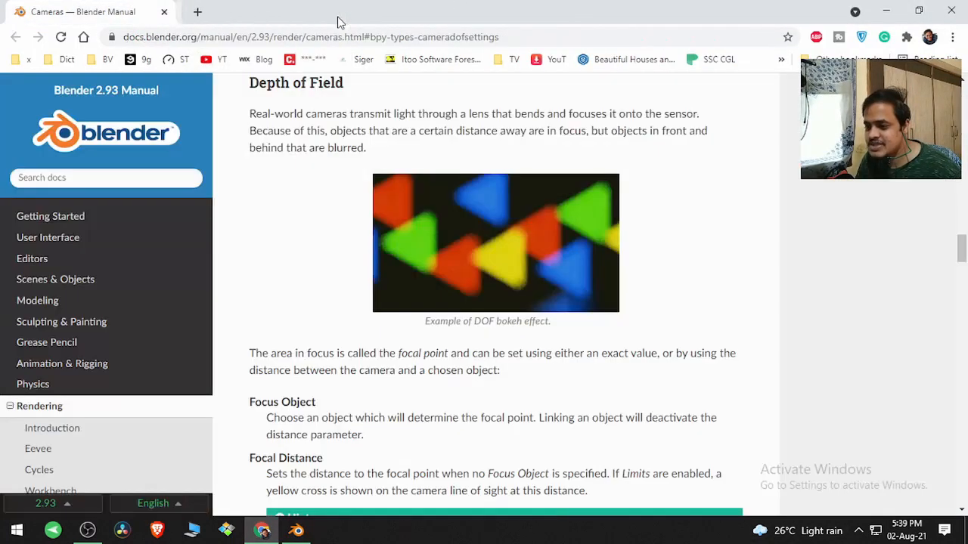
pyautogui.click(197, 12)
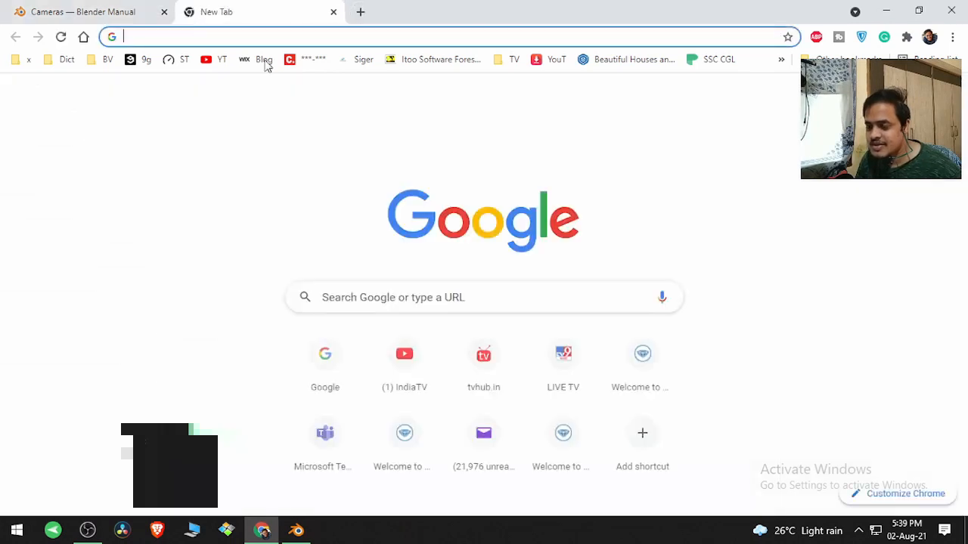
pyautogui.click(309, 38)
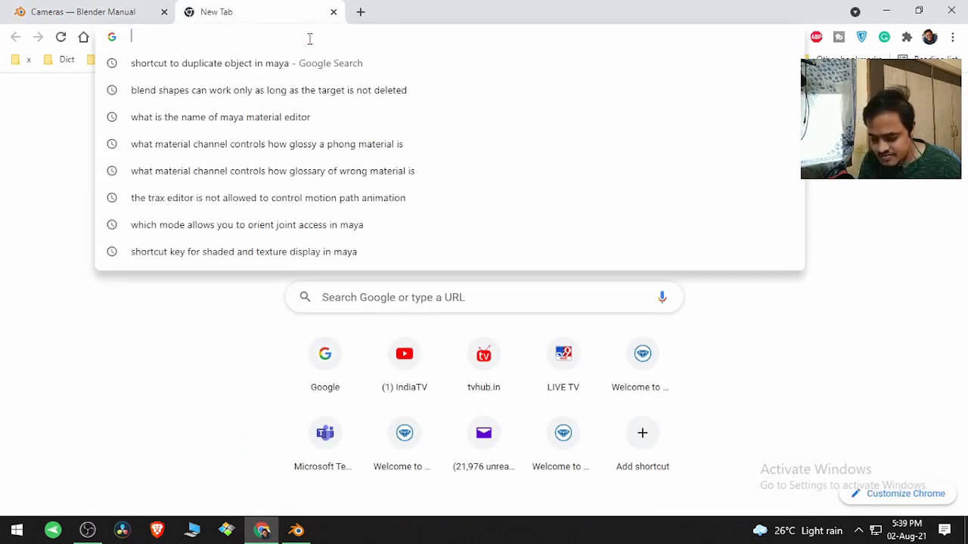
pyautogui.write('patreon')
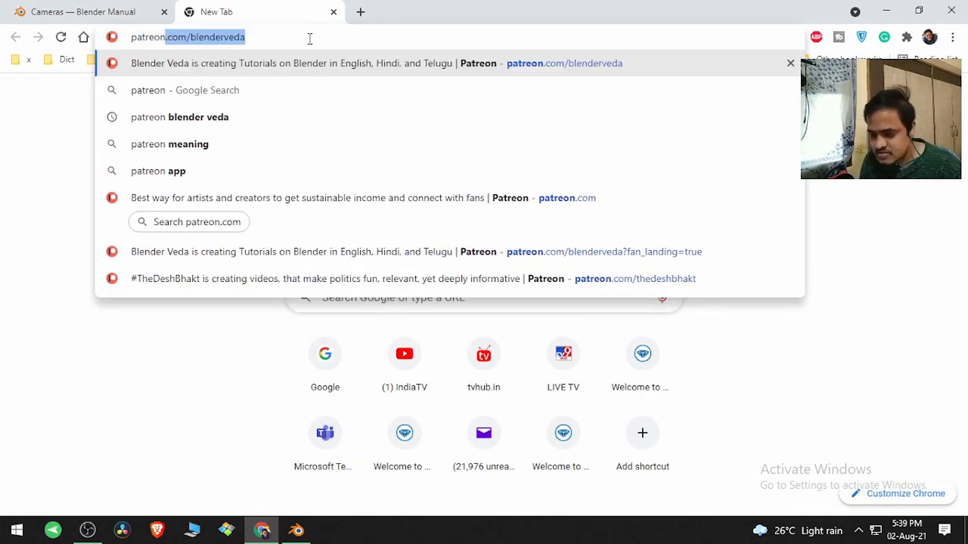
pyautogui.press('Return')
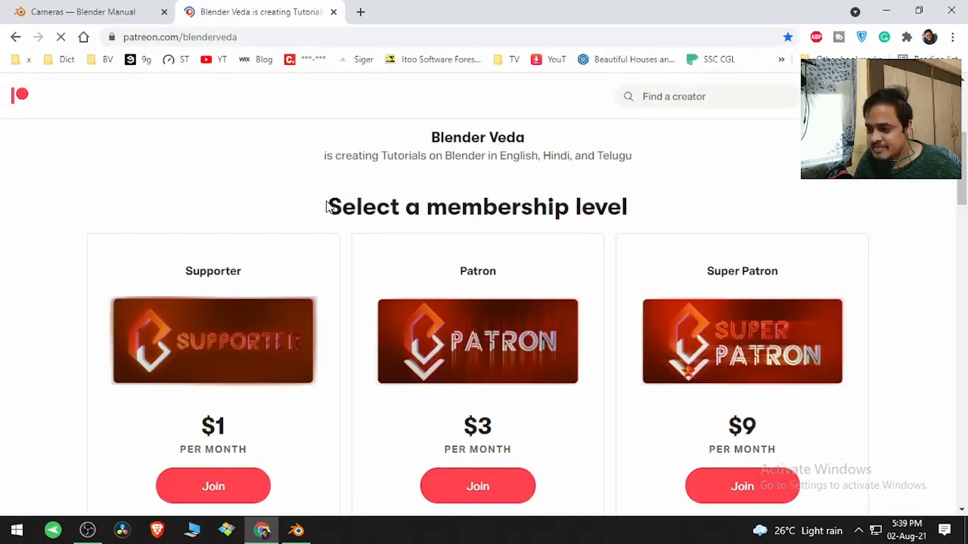
# Step: Review the Blender Veda membership levels with all four tiers expanded, and switch back to Blender
pyautogui.scroll(-3, 328, 208)
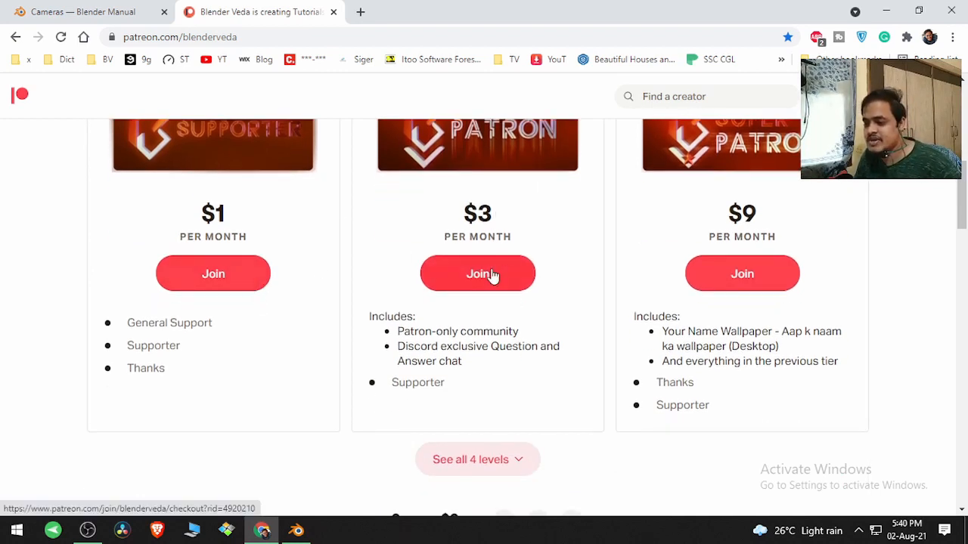
pyautogui.scroll(-2, 555, 319)
pyautogui.click(517, 318)
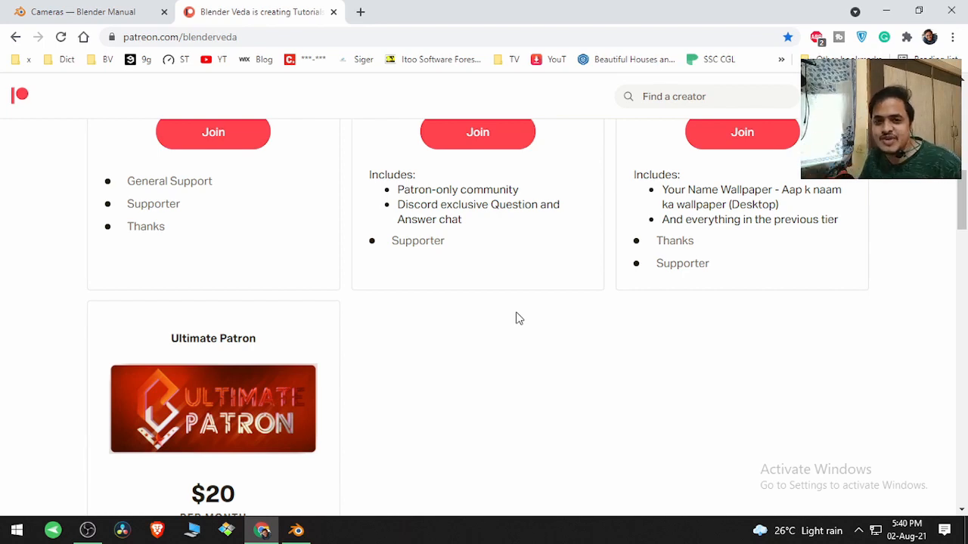
pyautogui.scroll(-1, 516, 317)
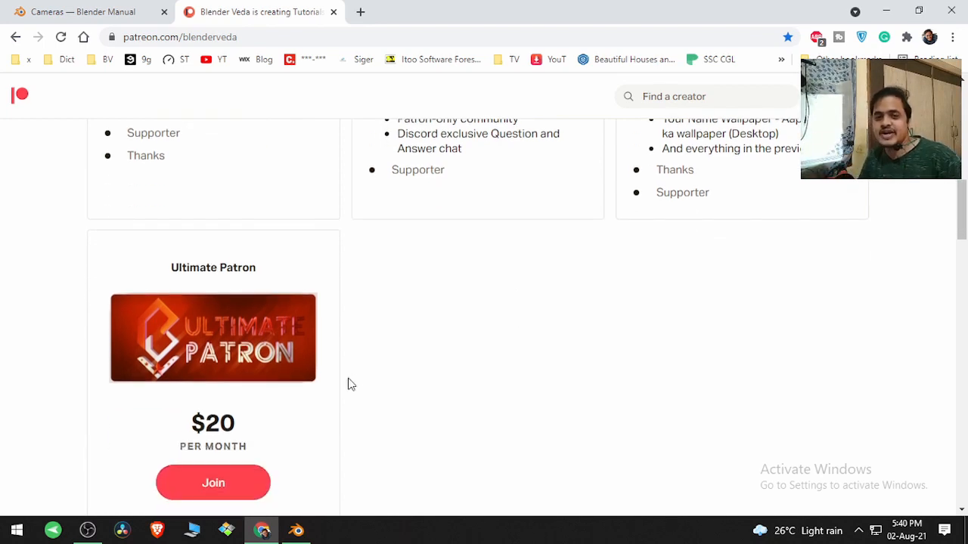
pyautogui.scroll(8, 350, 385)
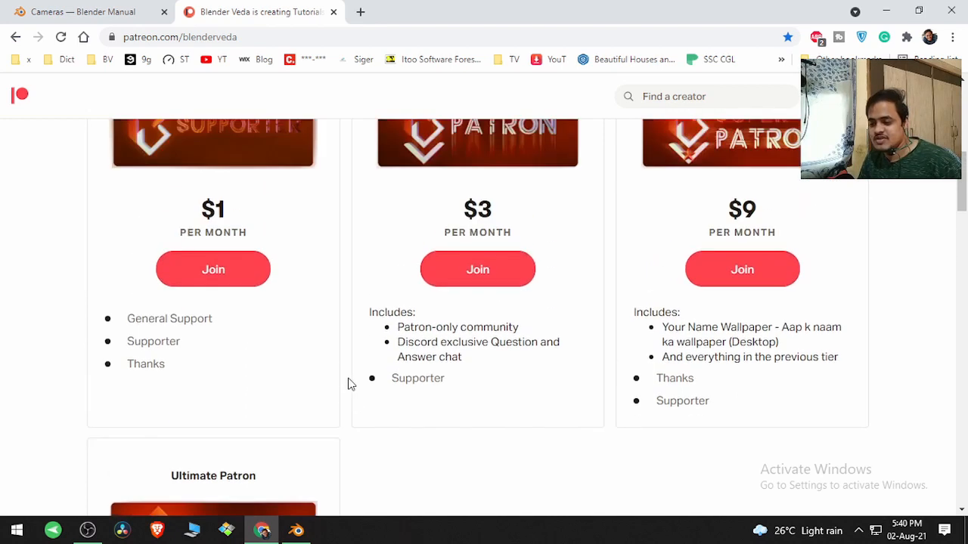
pyautogui.scroll(2, 350, 384)
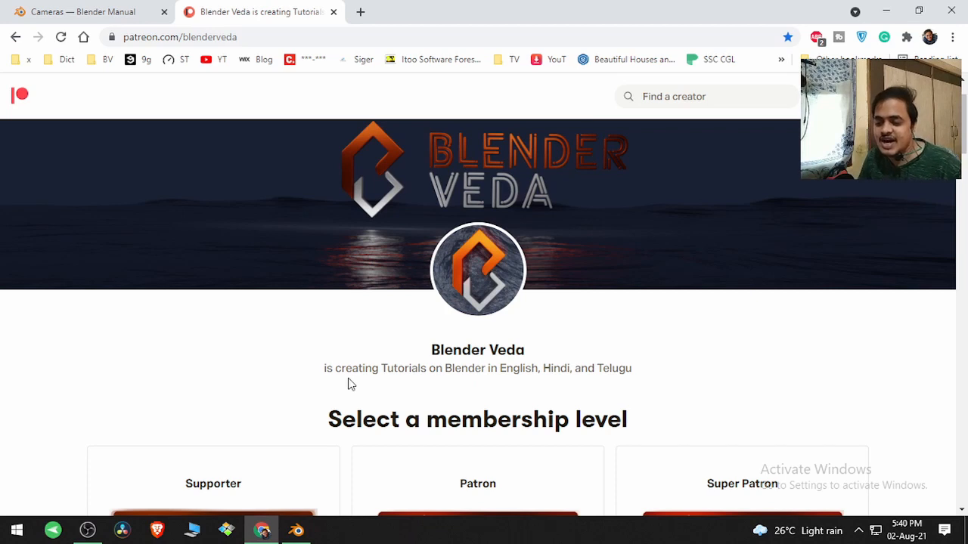
pyautogui.click(296, 530)
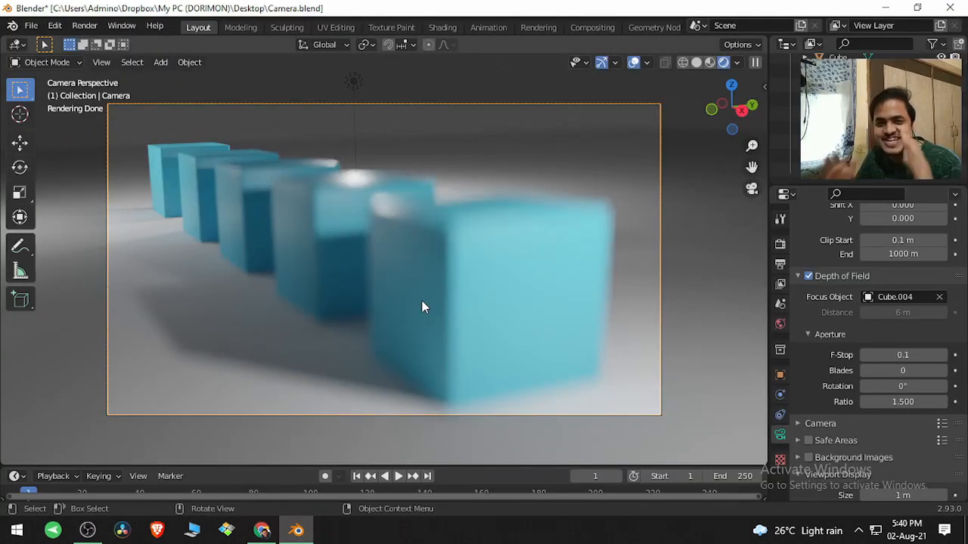